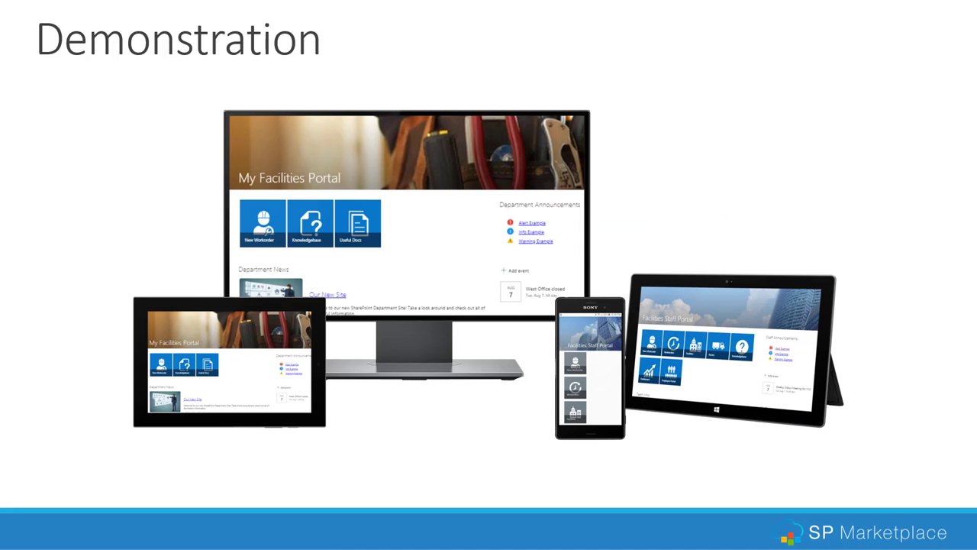
- Leave the slideshow for the intranet, list the Departments, and switch to the My Facilities Portal tab
key(alt+Tab)
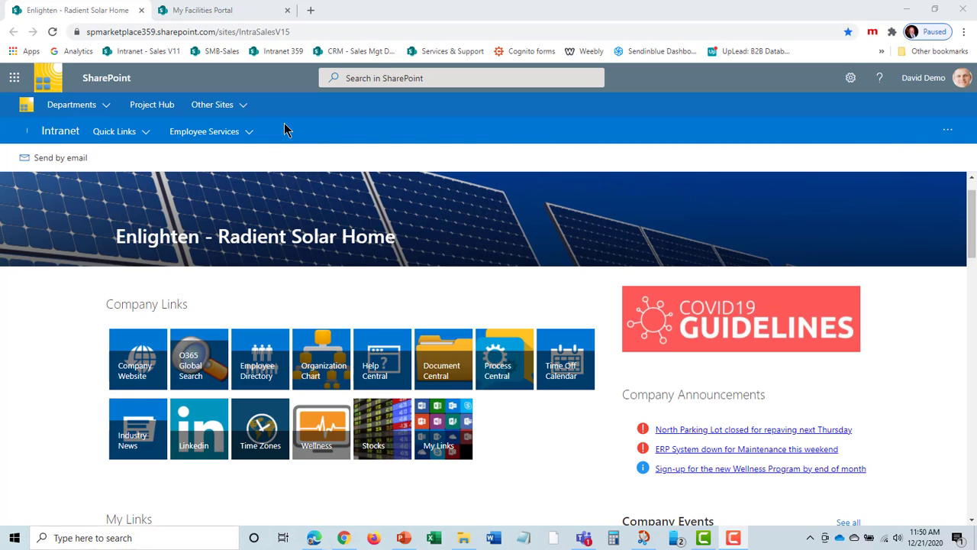
click(88, 110)
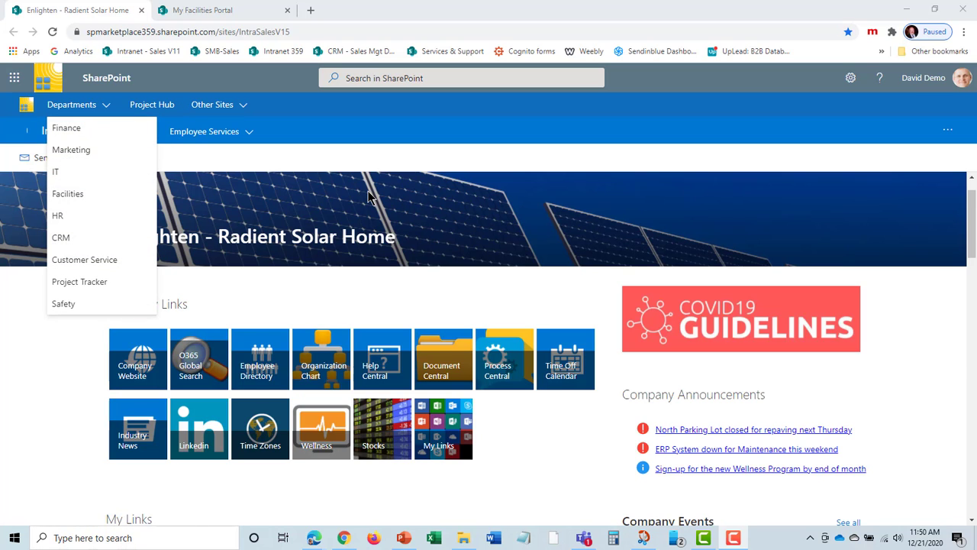
click(239, 12)
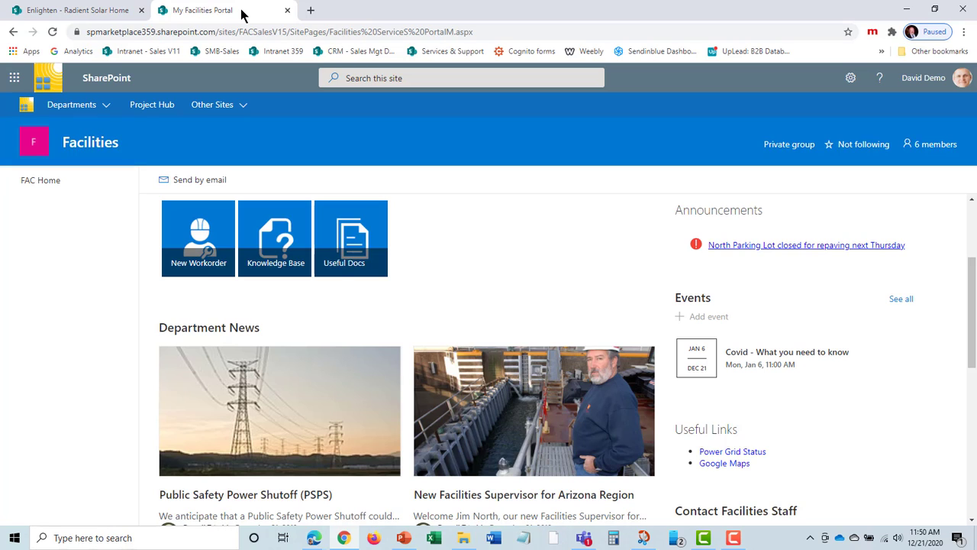
click(233, 109)
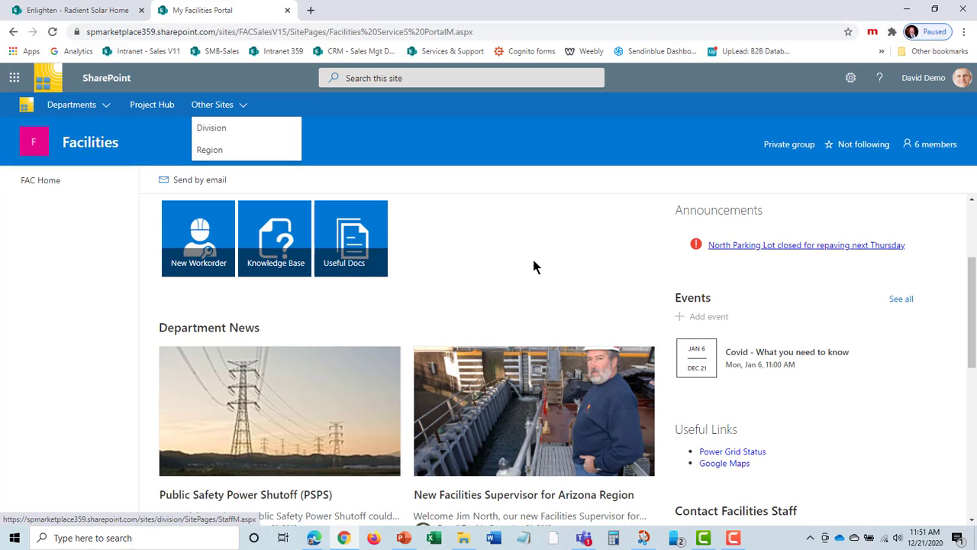
click(534, 266)
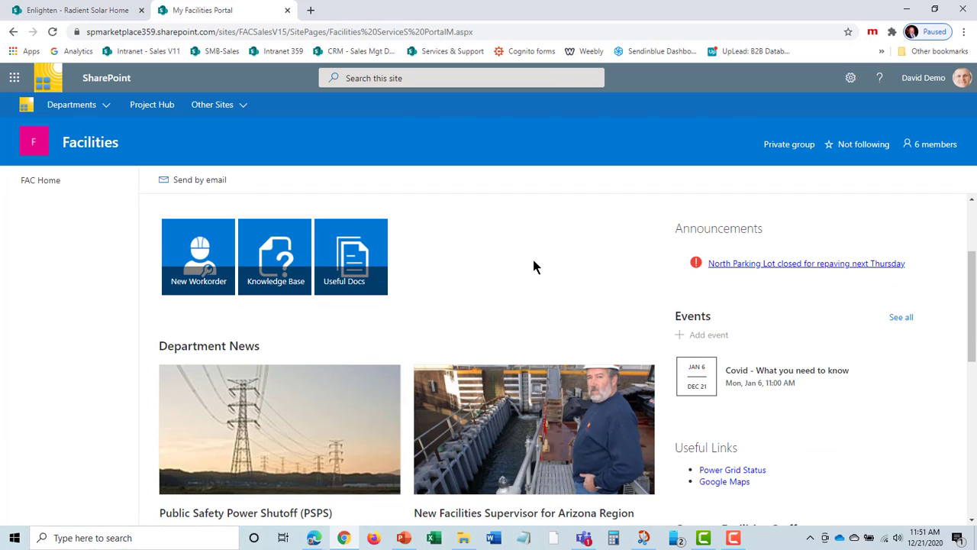
scroll(248, 380, down, 3)
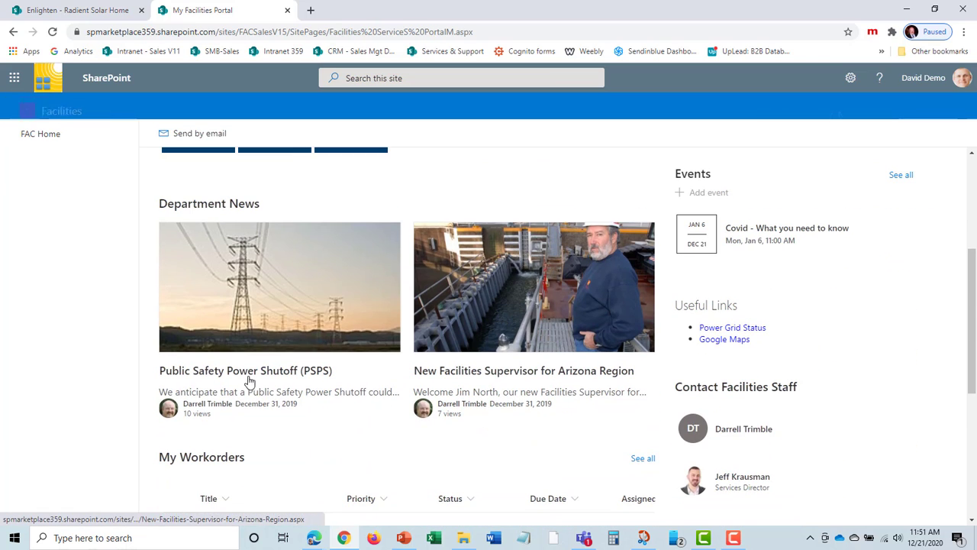
scroll(582, 400, up, 3)
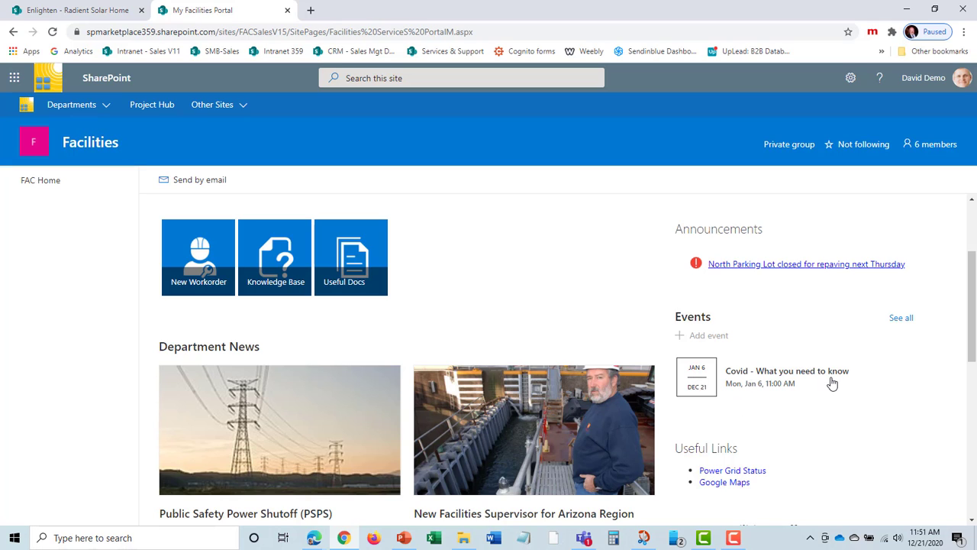
scroll(500, 452, down, 2)
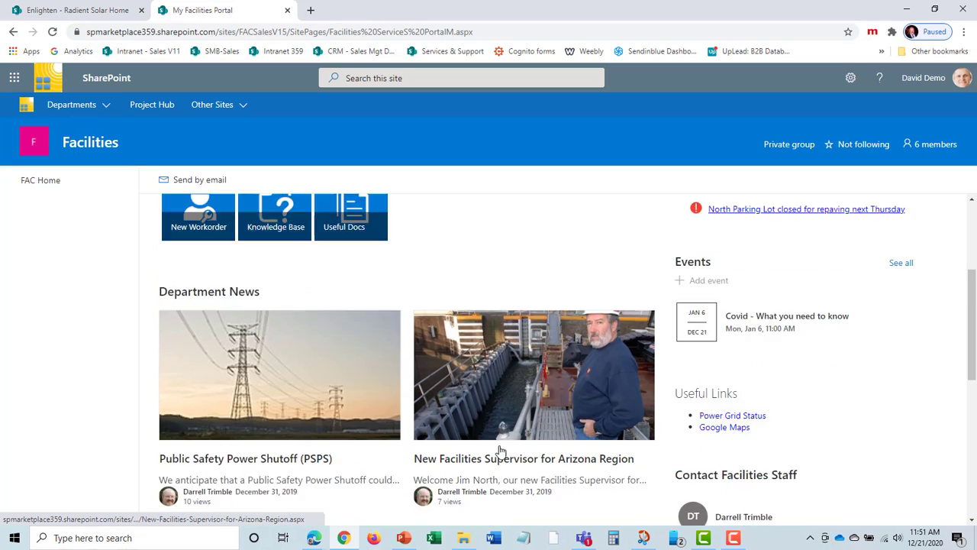
scroll(500, 452, down, 2)
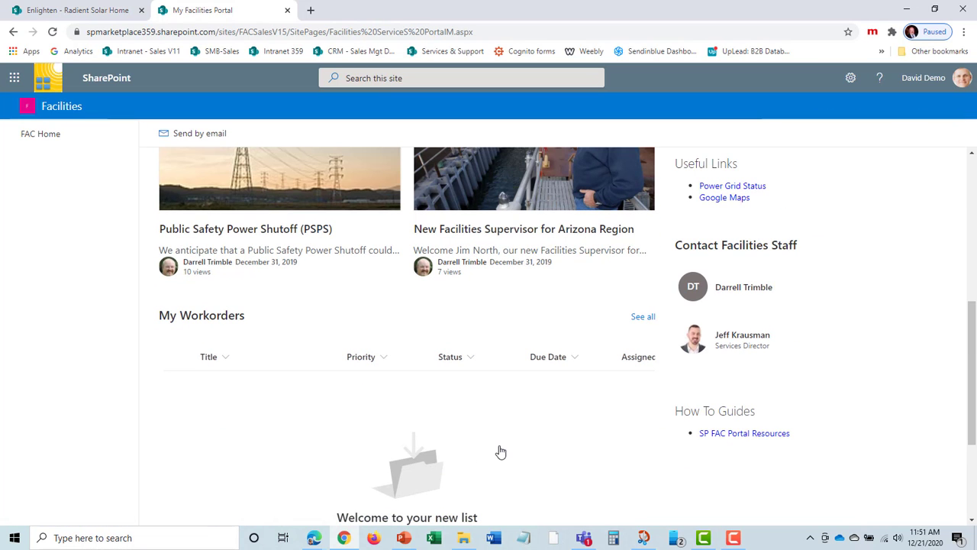
scroll(535, 440, down, 2)
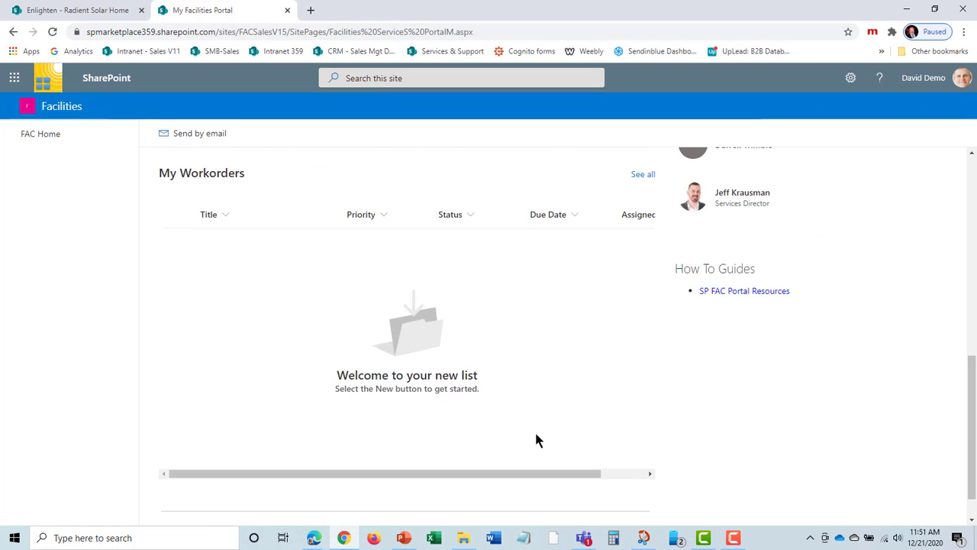
scroll(536, 439, up, 5)
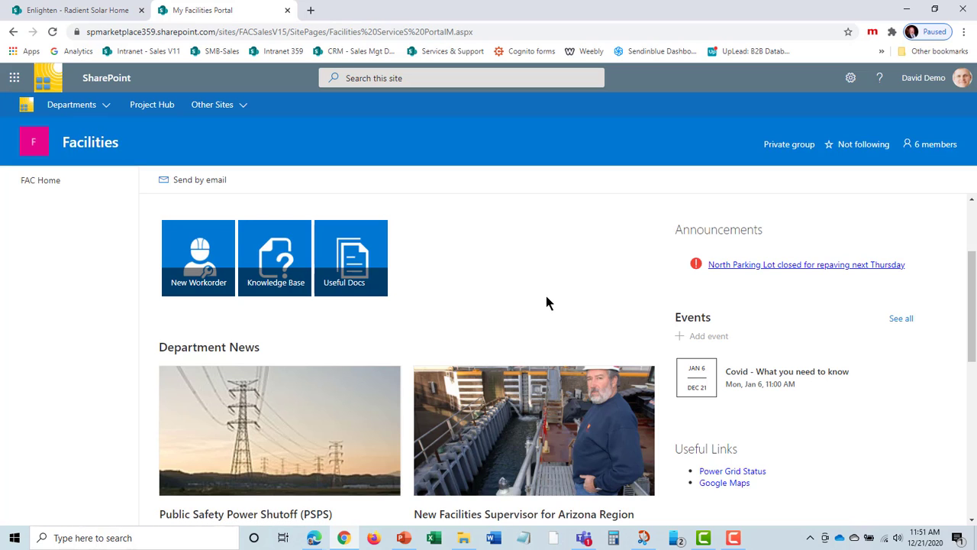
scroll(546, 299, up, 2)
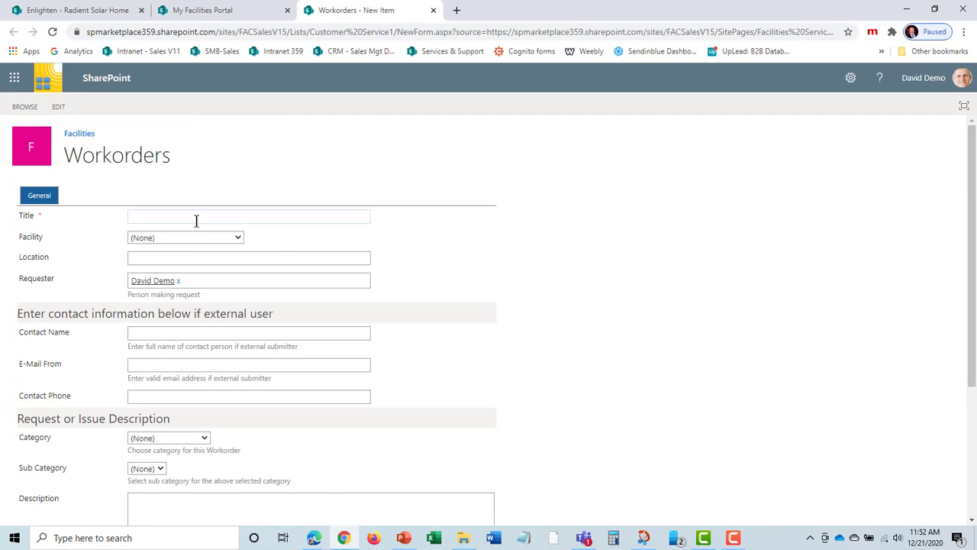
scroll(178, 456, down, 2)
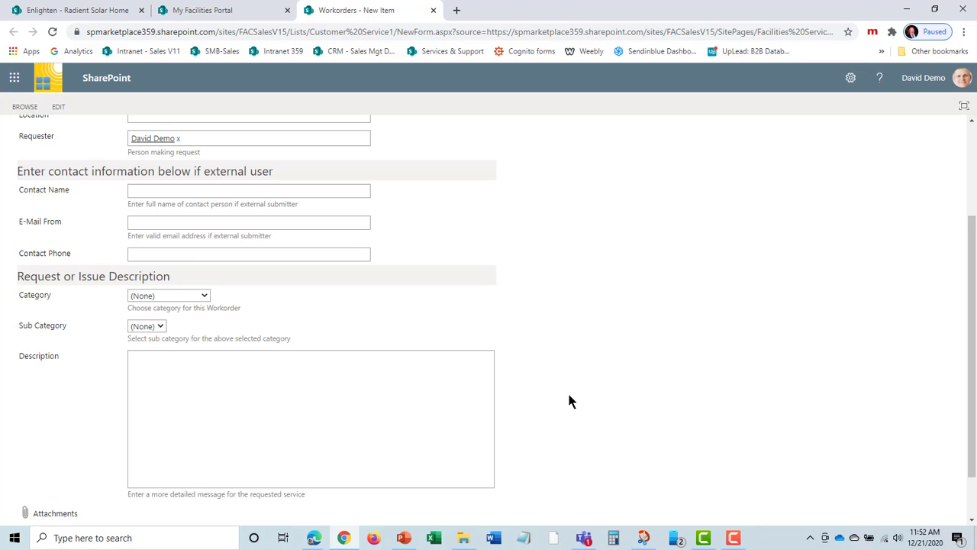
scroll(607, 416, up, 2)
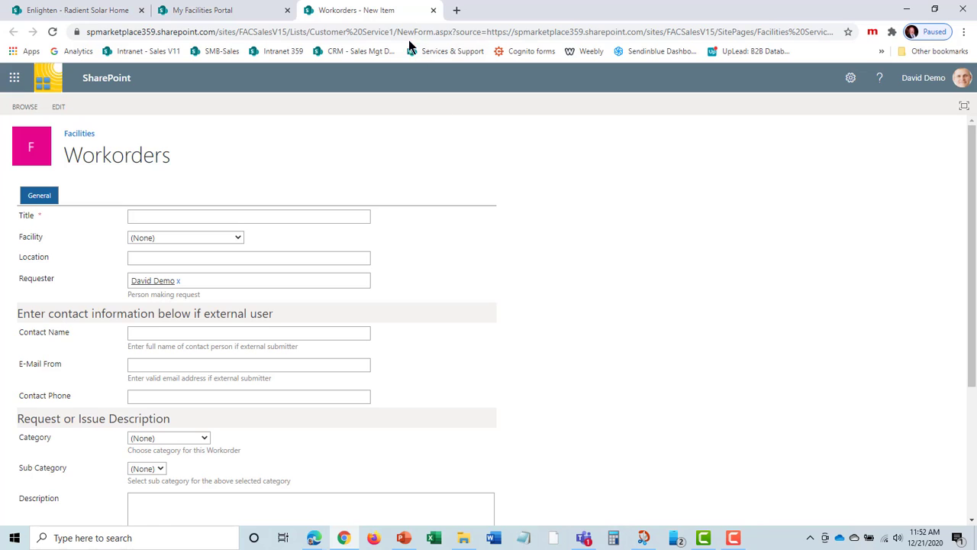
click(433, 10)
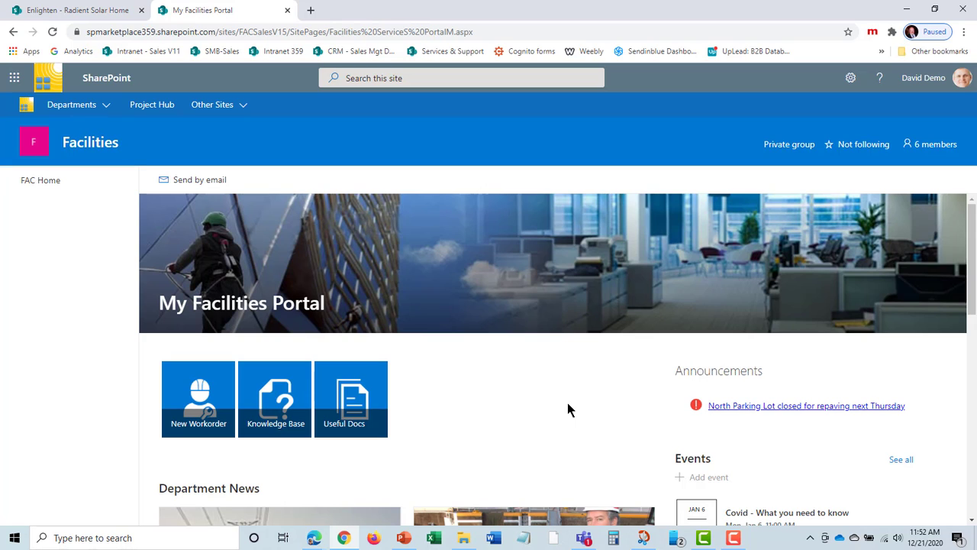
- Scroll the Facilities Staff Portal and open, then close, a staff member's full contact card
scroll(571, 404, down, 4)
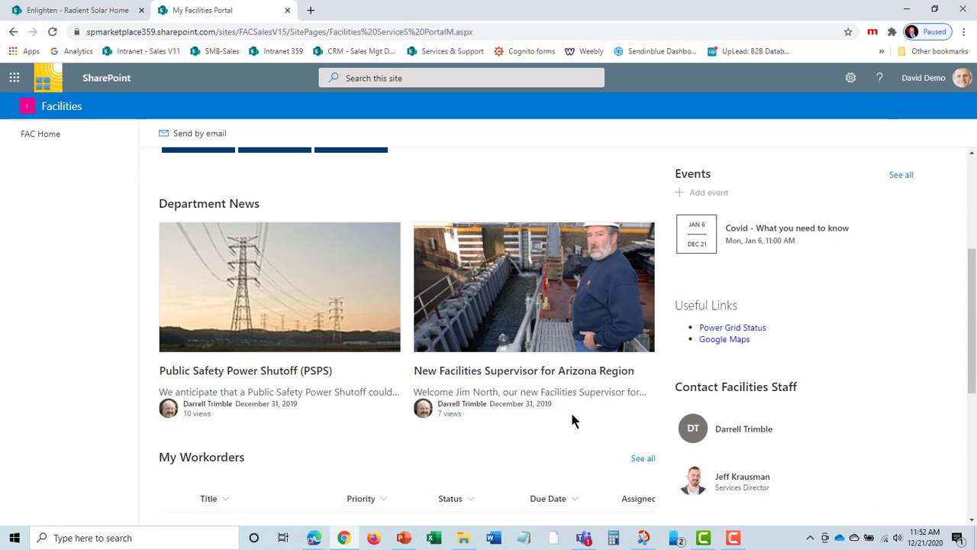
scroll(580, 418, down, 2)
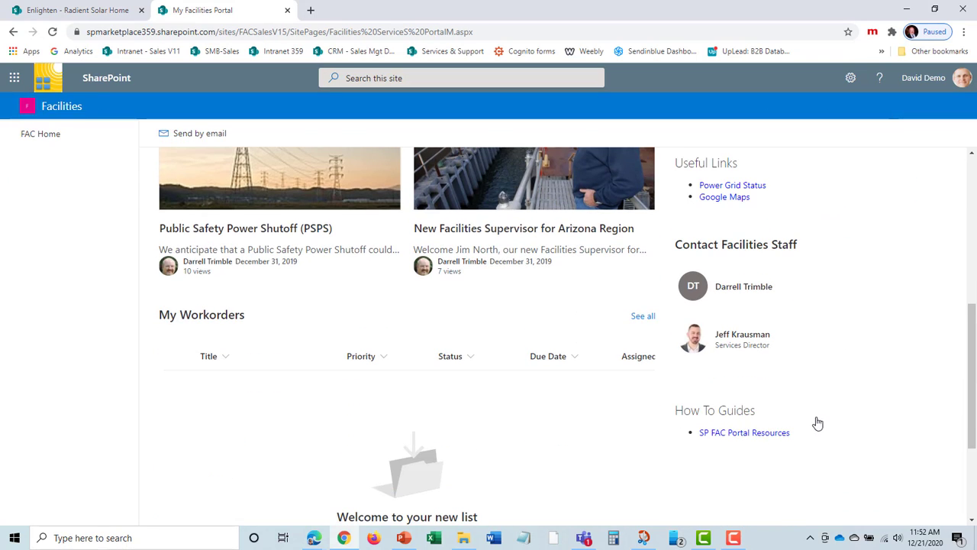
scroll(817, 423, up, 2)
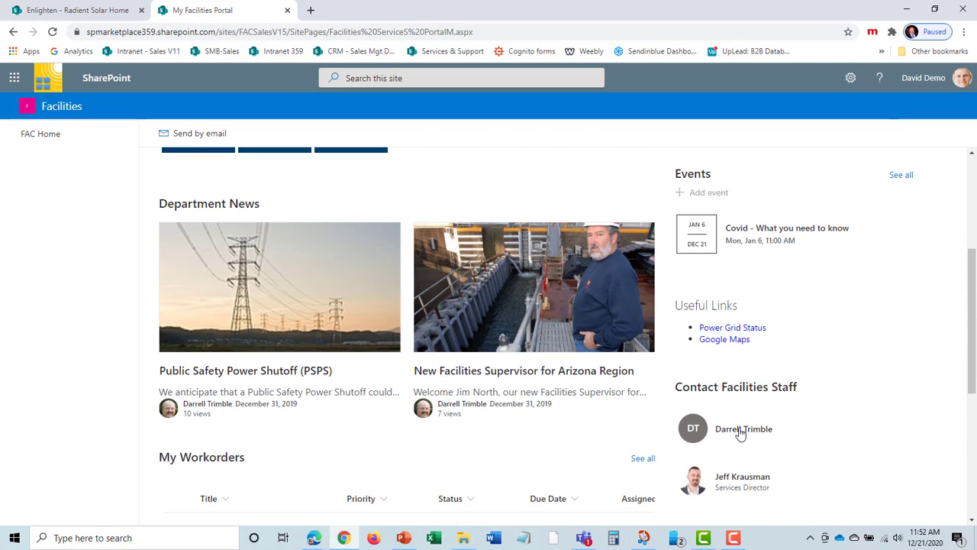
mouse_move(740, 433)
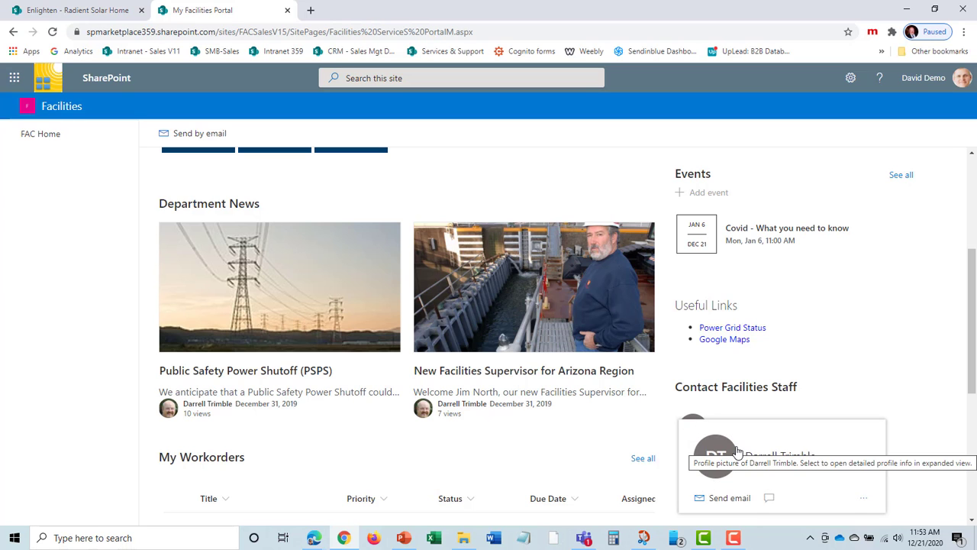
click(735, 455)
click(460, 175)
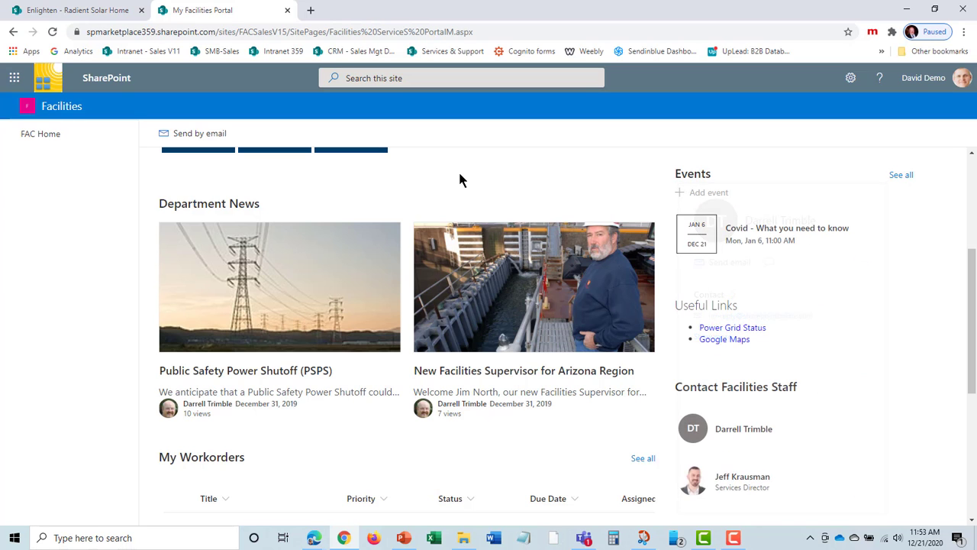
- Show the Departments list of sites and close it again
scroll(512, 348, up, 3)
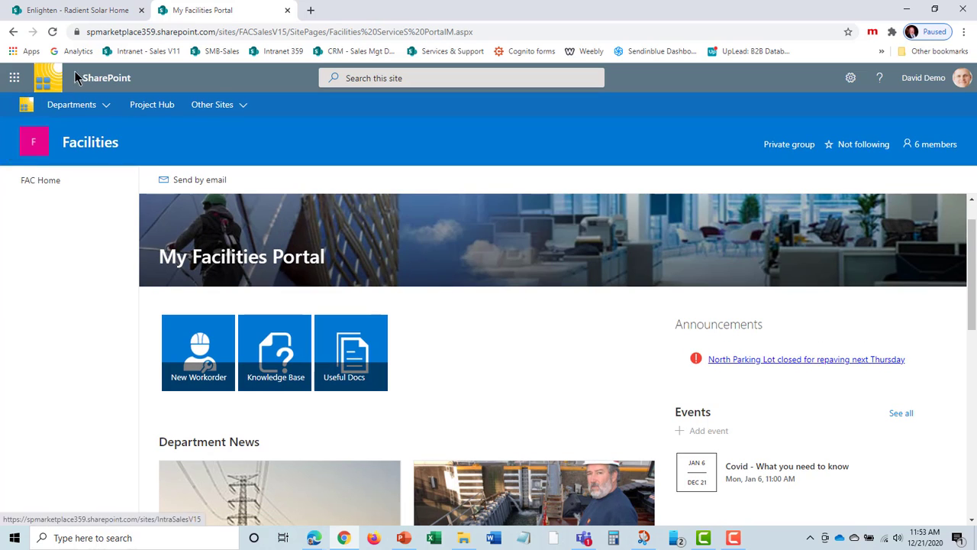
click(71, 104)
click(540, 260)
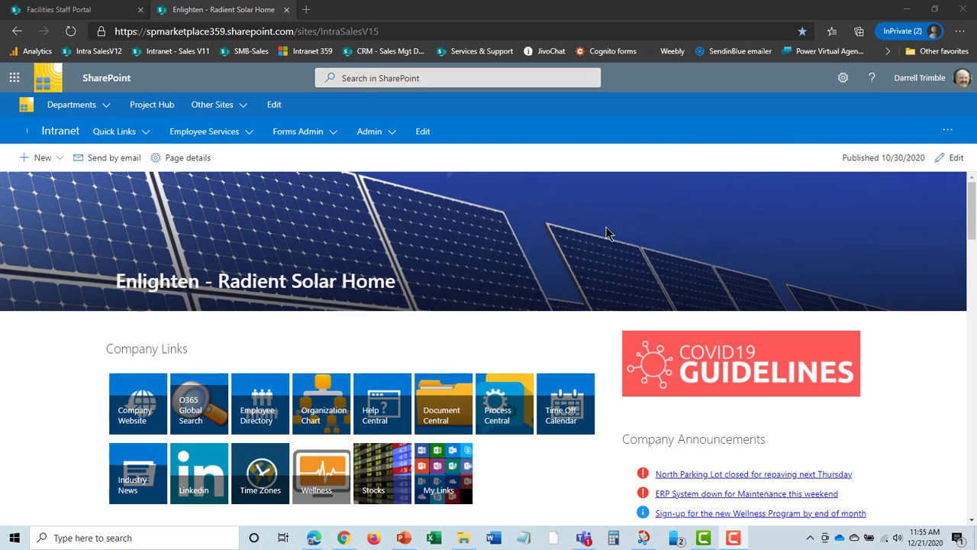
click(90, 112)
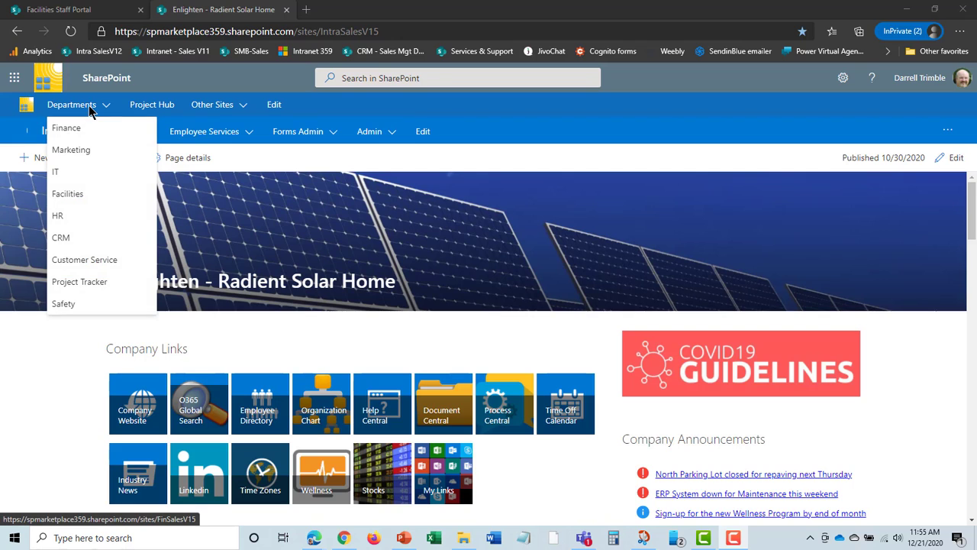
click(79, 16)
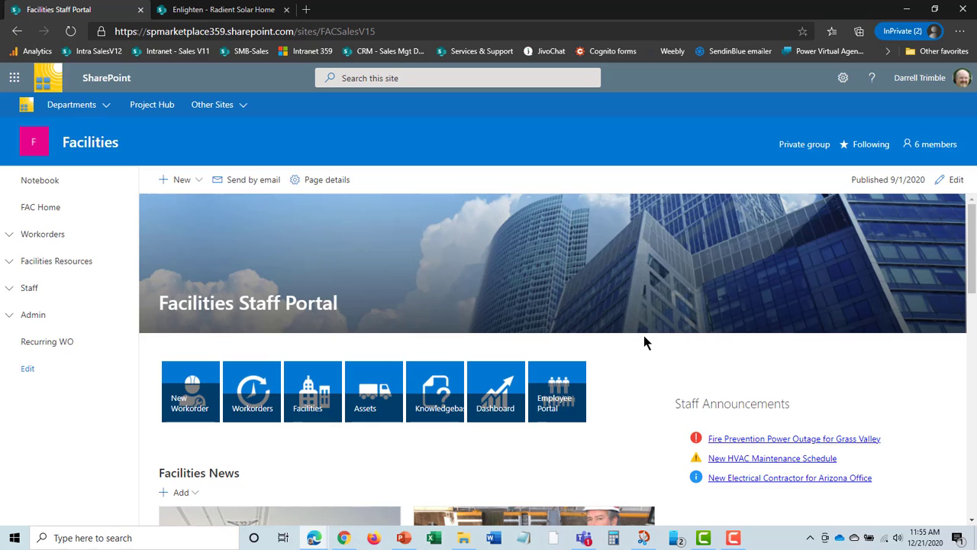
scroll(633, 333, down, 2)
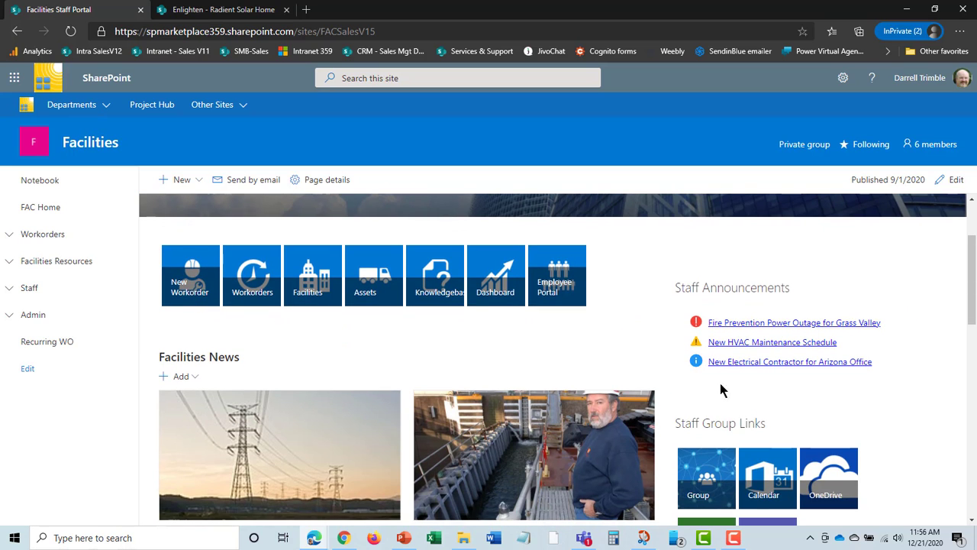
scroll(911, 323, down, 2)
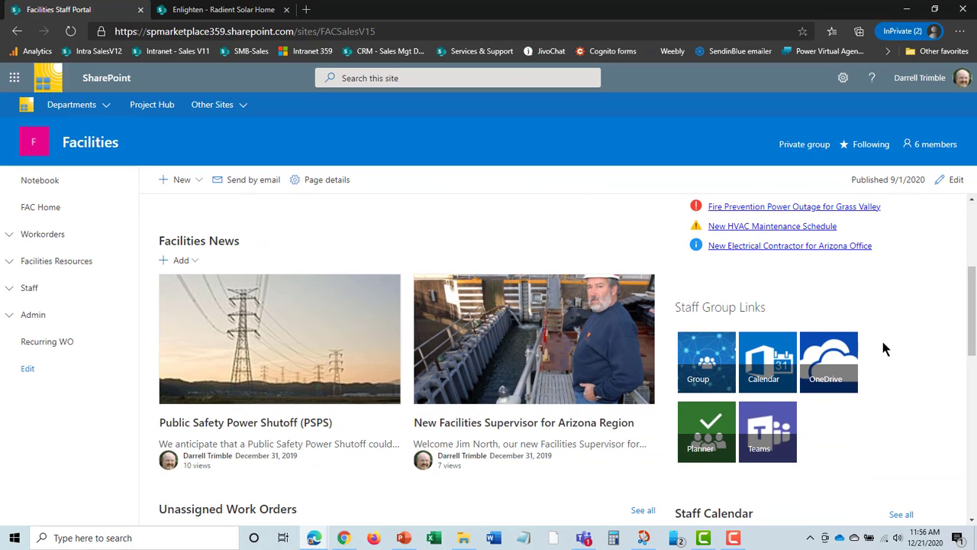
scroll(447, 279, up, 4)
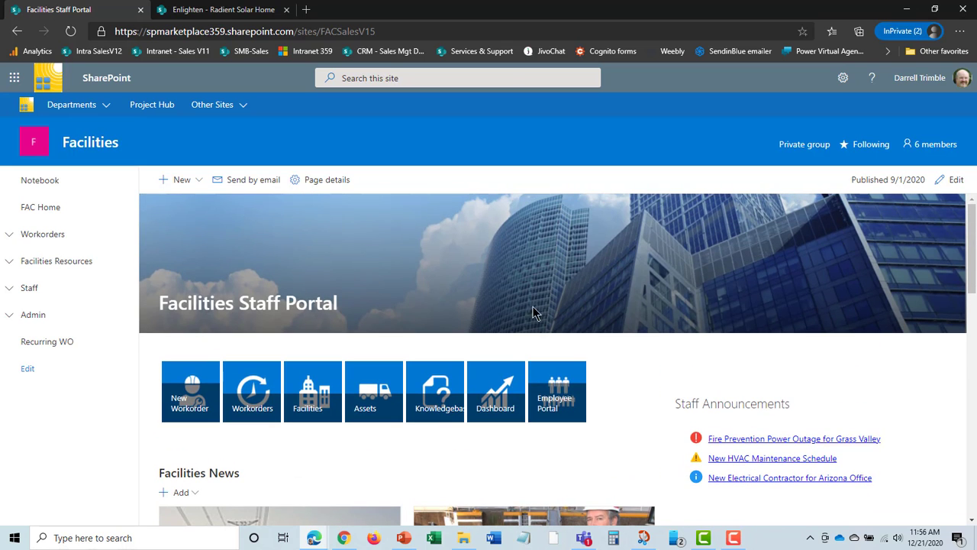
scroll(615, 406, down, 2)
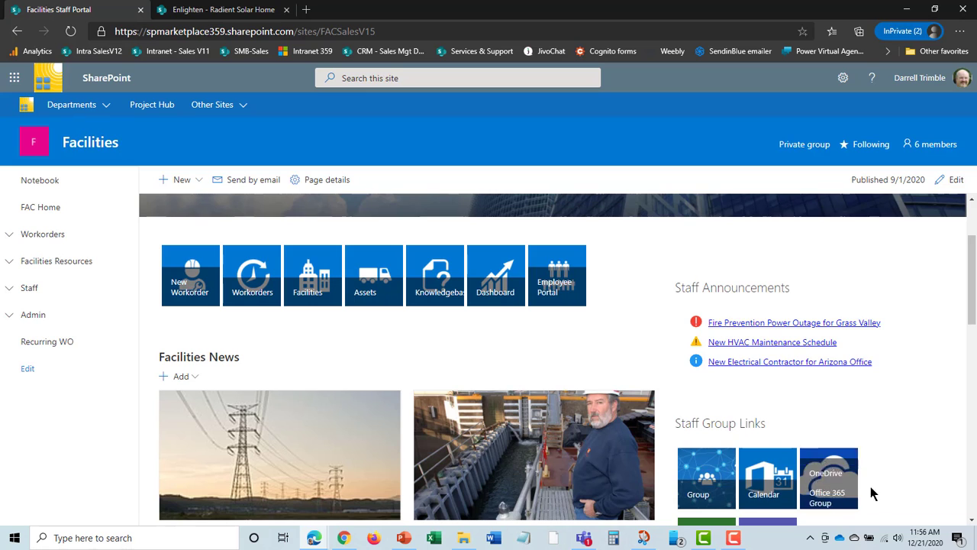
scroll(885, 466, down, 2)
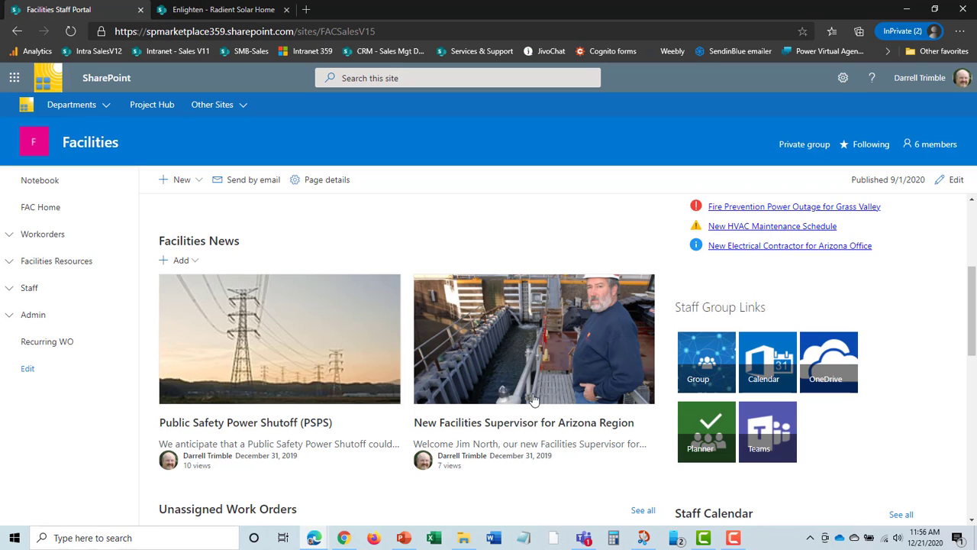
scroll(526, 393, down, 3)
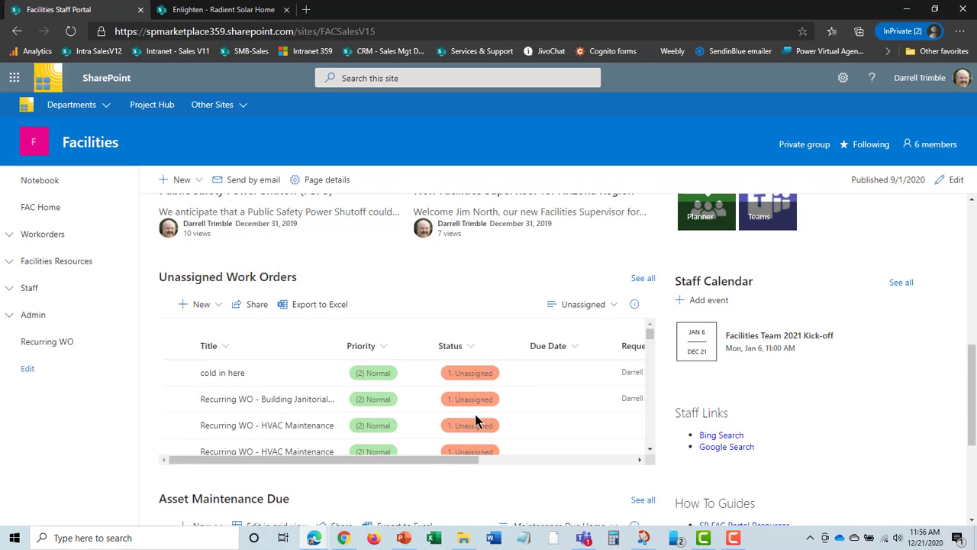
scroll(534, 393, down, 5)
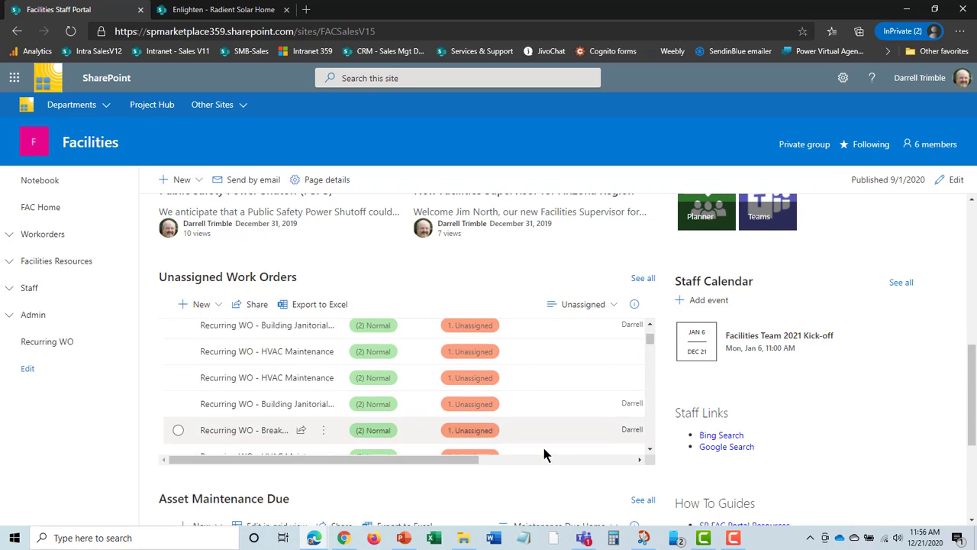
scroll(881, 412, down, 2)
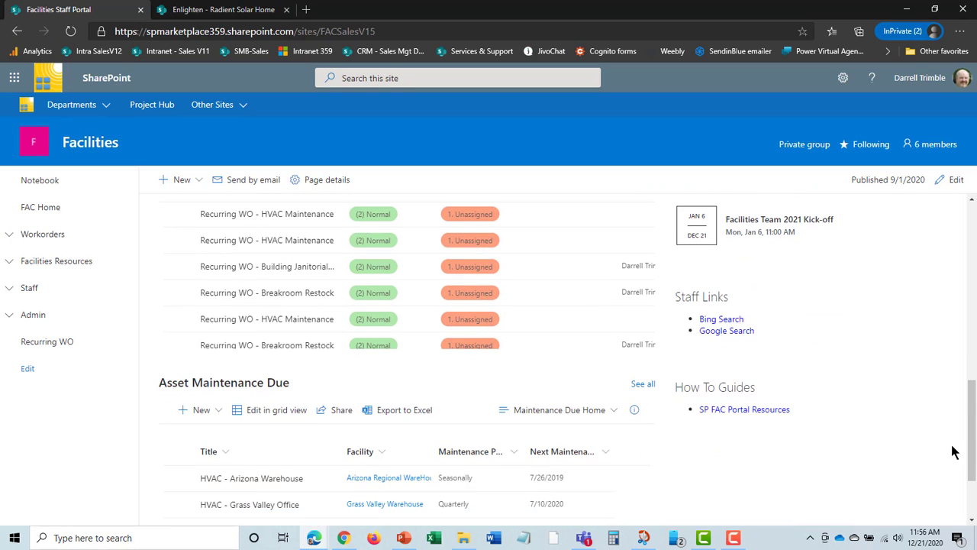
scroll(905, 420, up, 3)
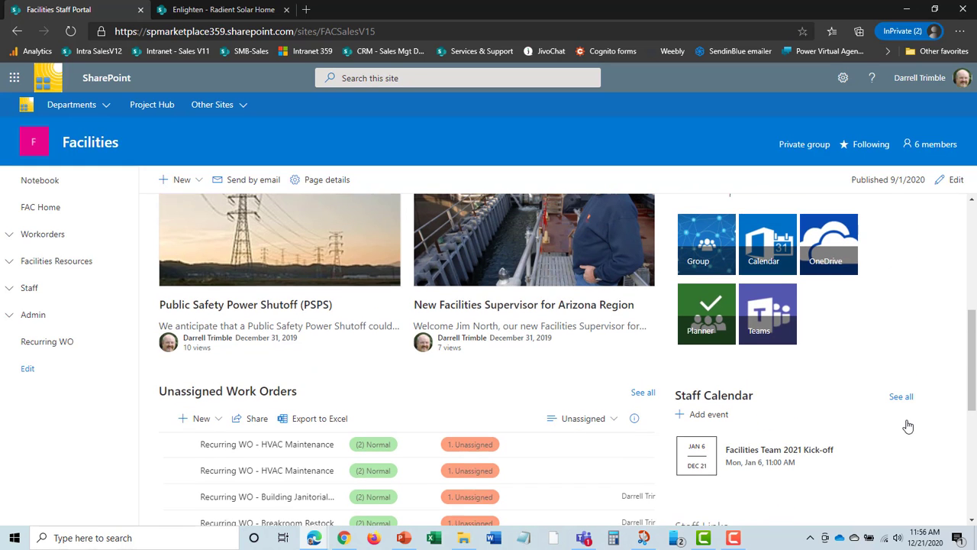
scroll(935, 478, up, 3)
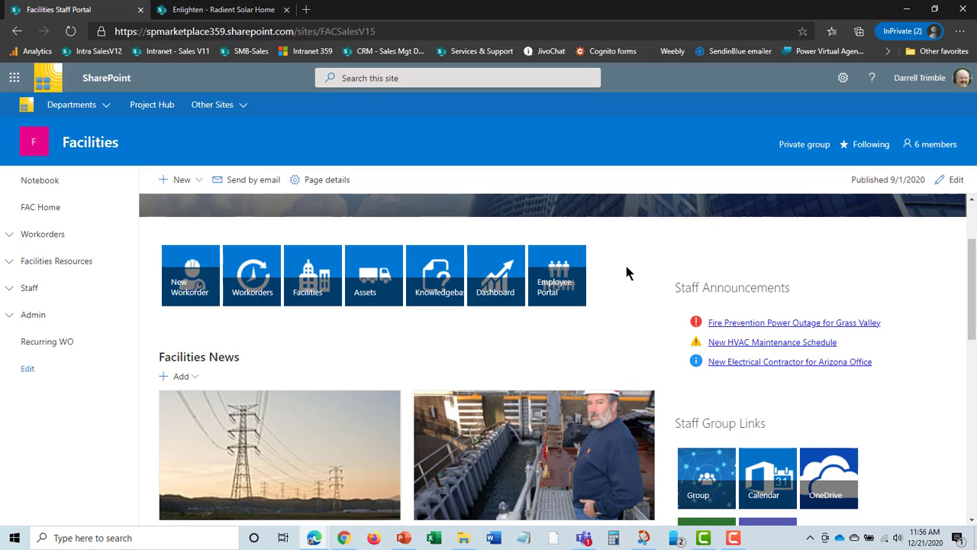
scroll(629, 307, up, 2)
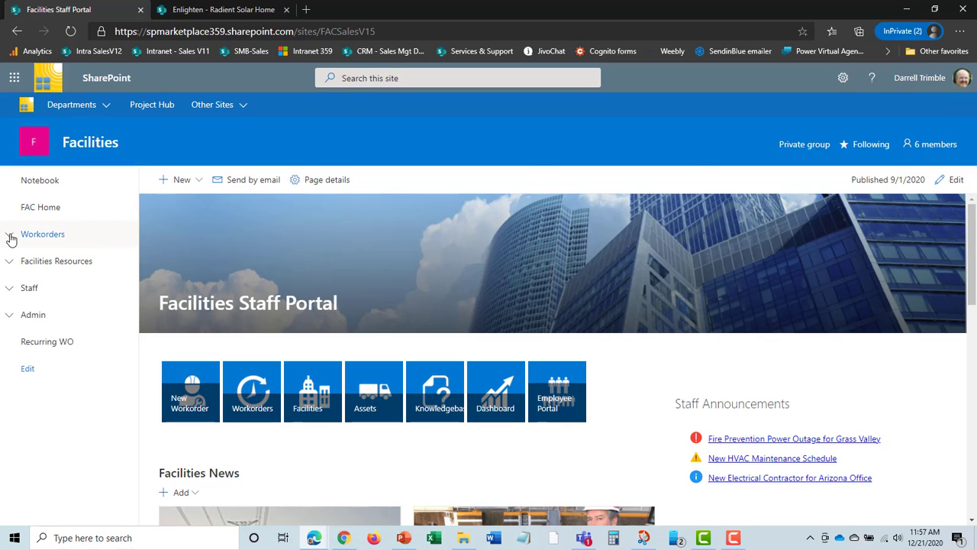
- Open the All WOs view of the Workorders list from the site navigation
click(9, 235)
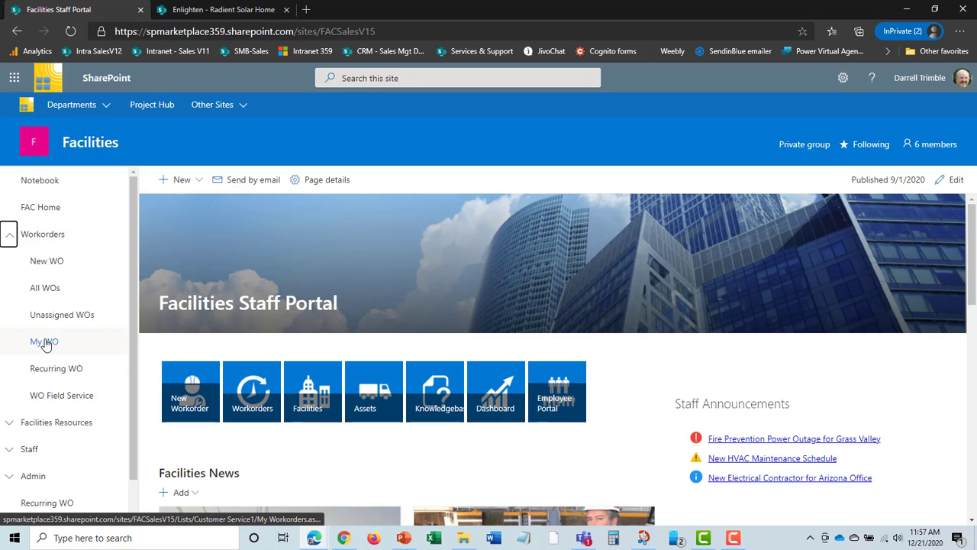
click(49, 293)
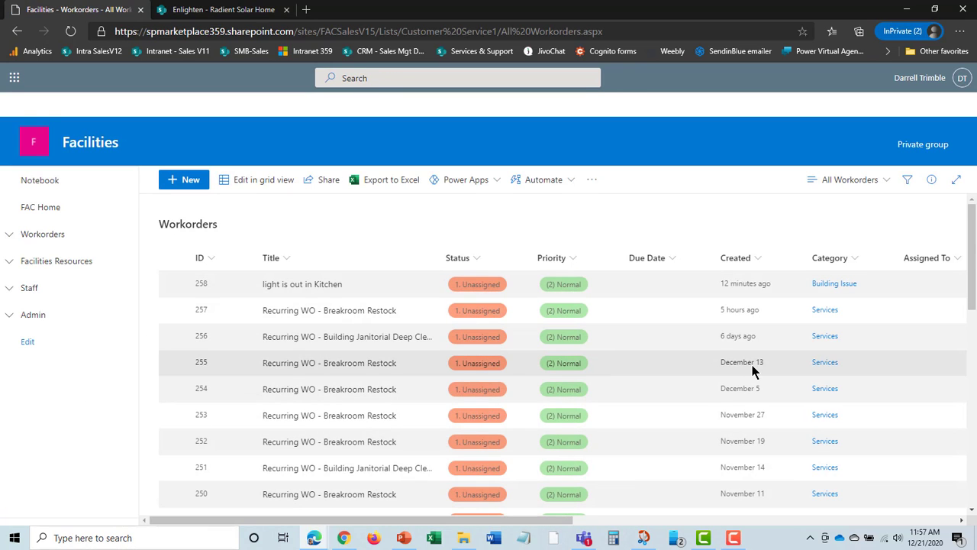
scroll(493, 323, down, 5)
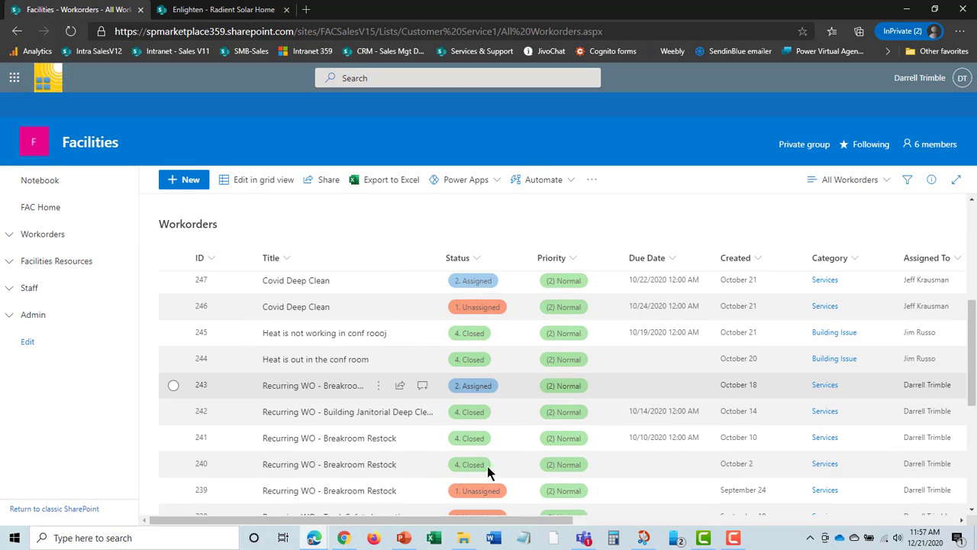
scroll(451, 348, up, 5)
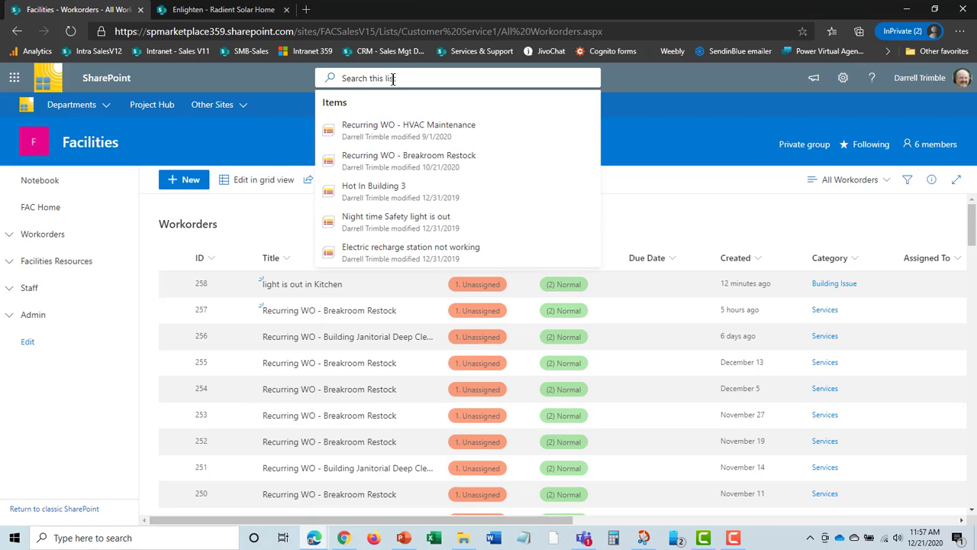
- Search the work orders for 'heat', then check the view options without changing them
text(heat)
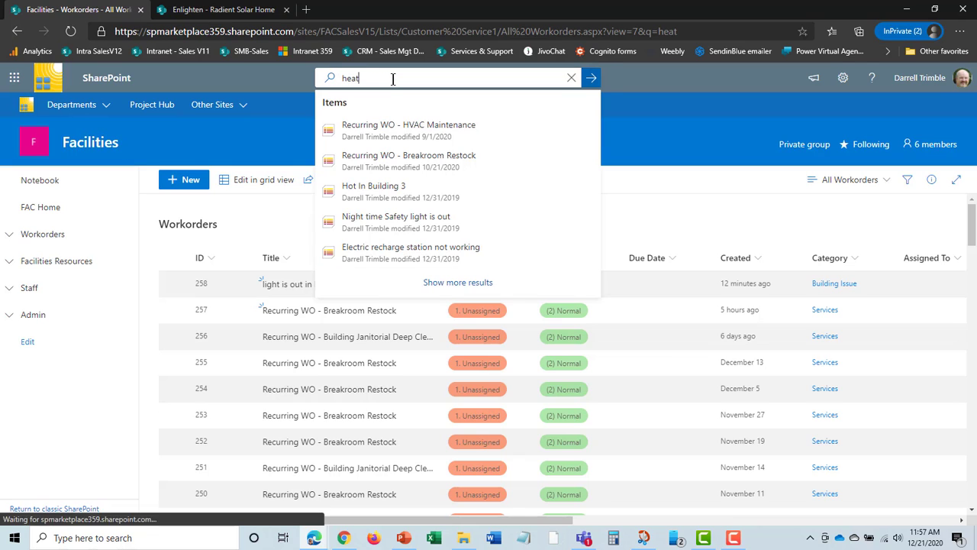
key(Return)
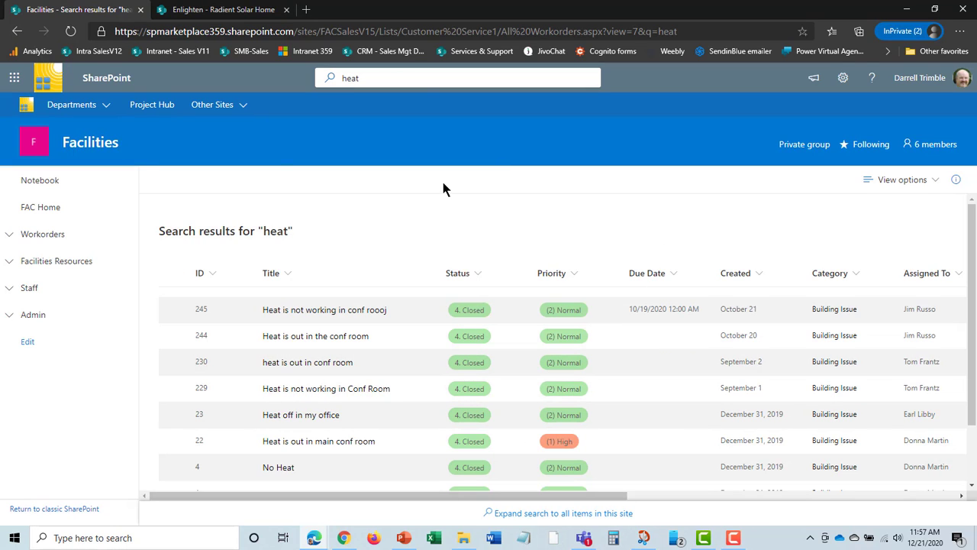
click(936, 184)
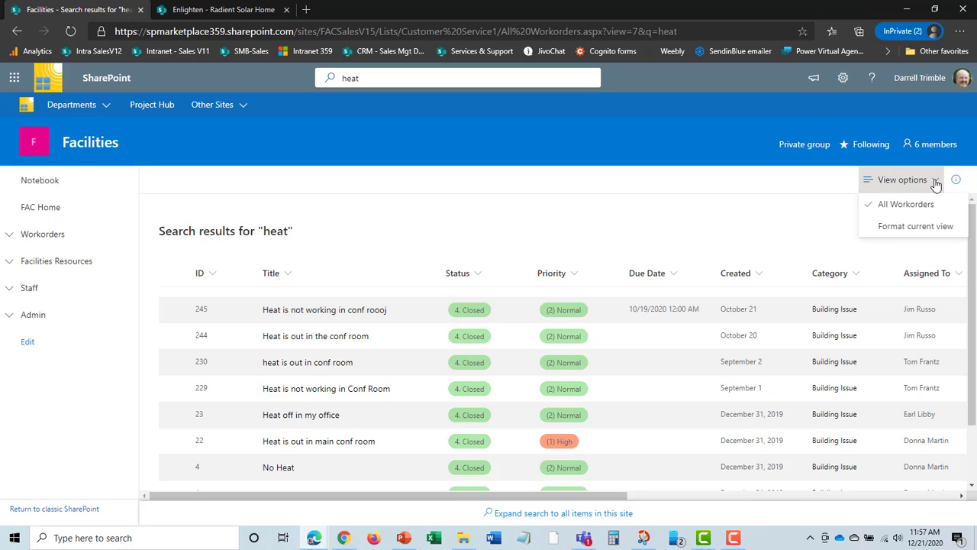
click(700, 214)
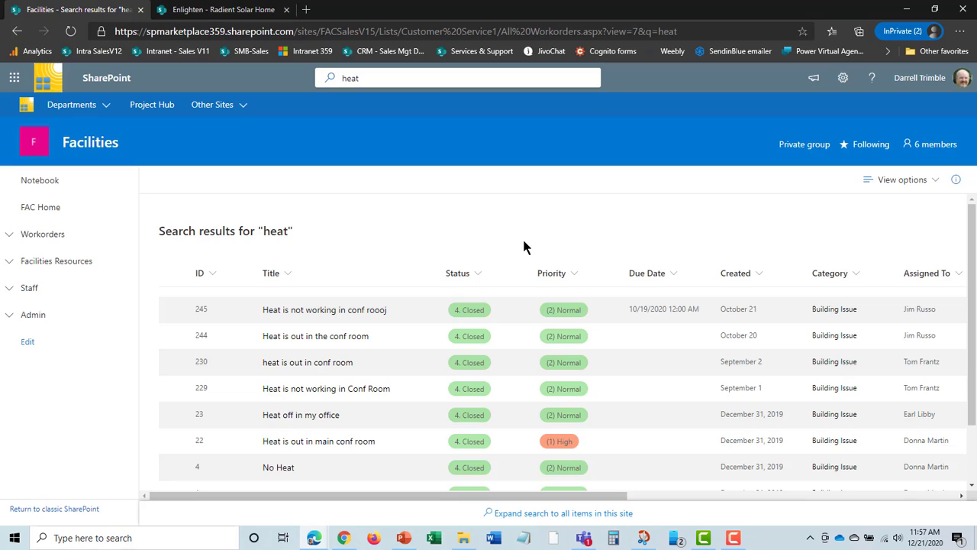
click(9, 235)
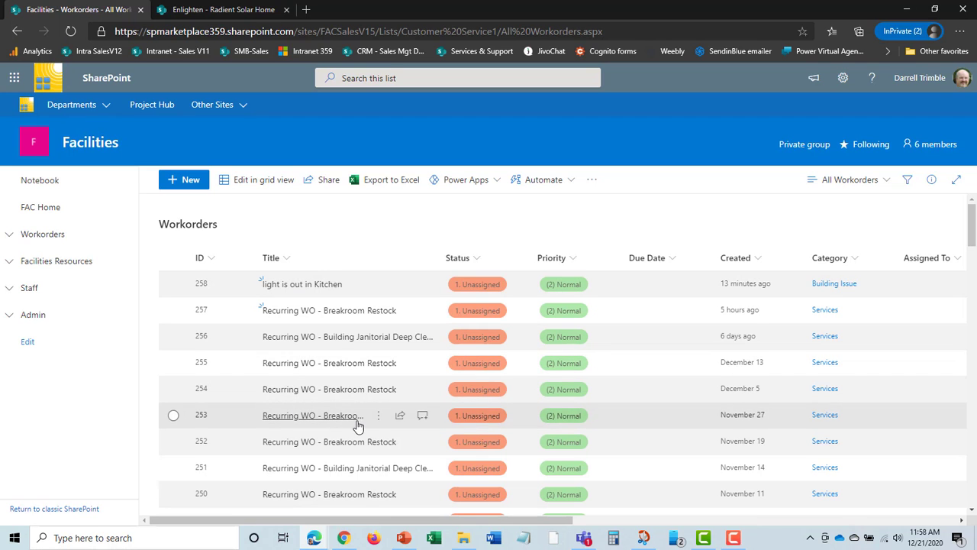
- Select work order 244, 'Heat is out in the conf room', and edit it
scroll(359, 427, down, 2)
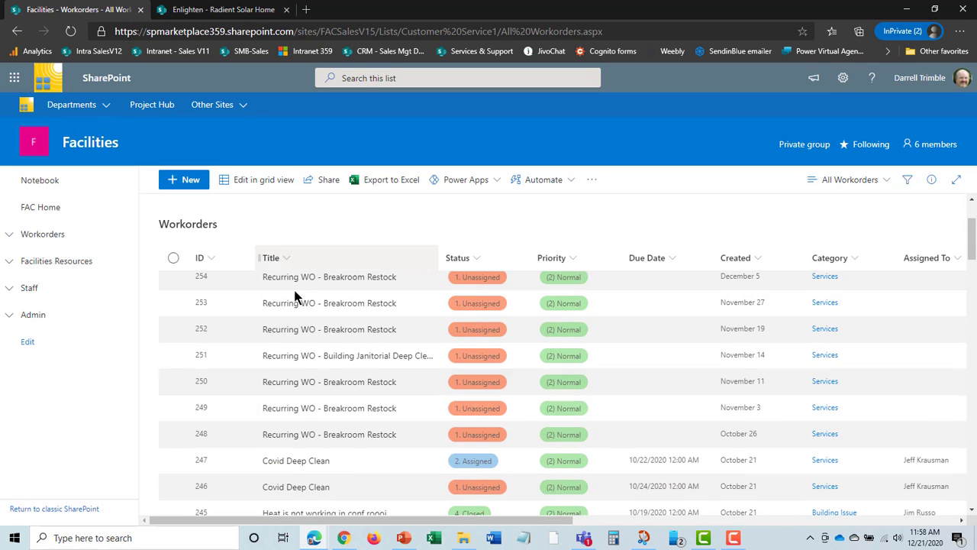
scroll(385, 382, down, 1)
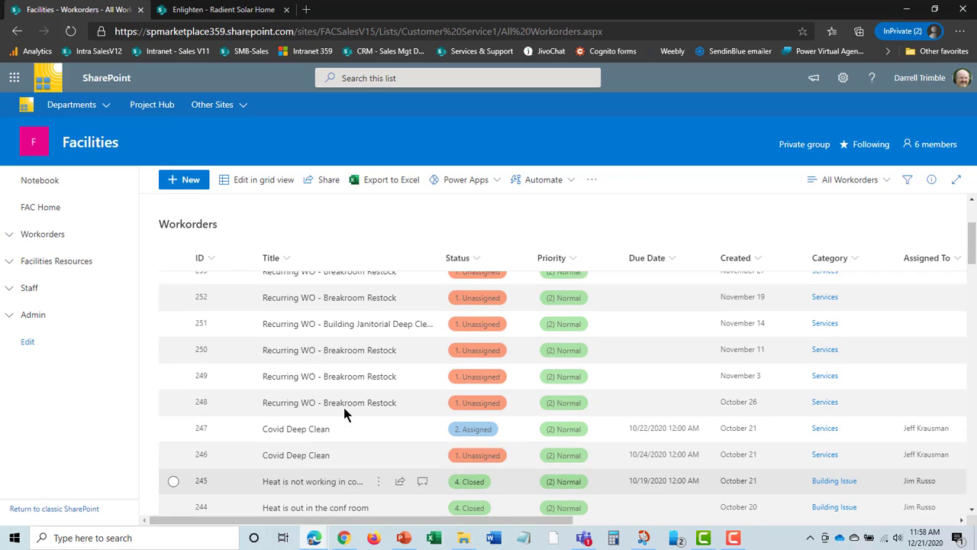
scroll(344, 413, up, 1)
scroll(368, 405, down, 3)
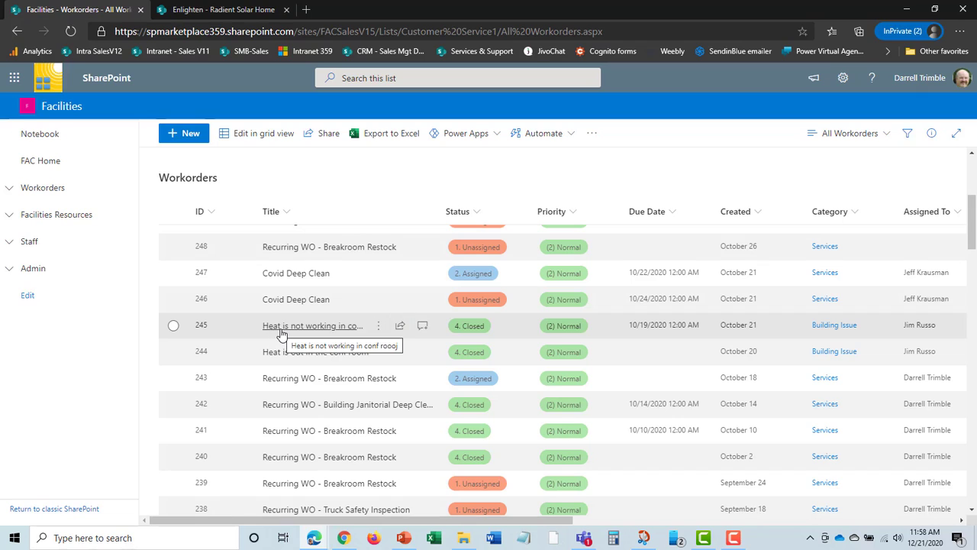
click(173, 353)
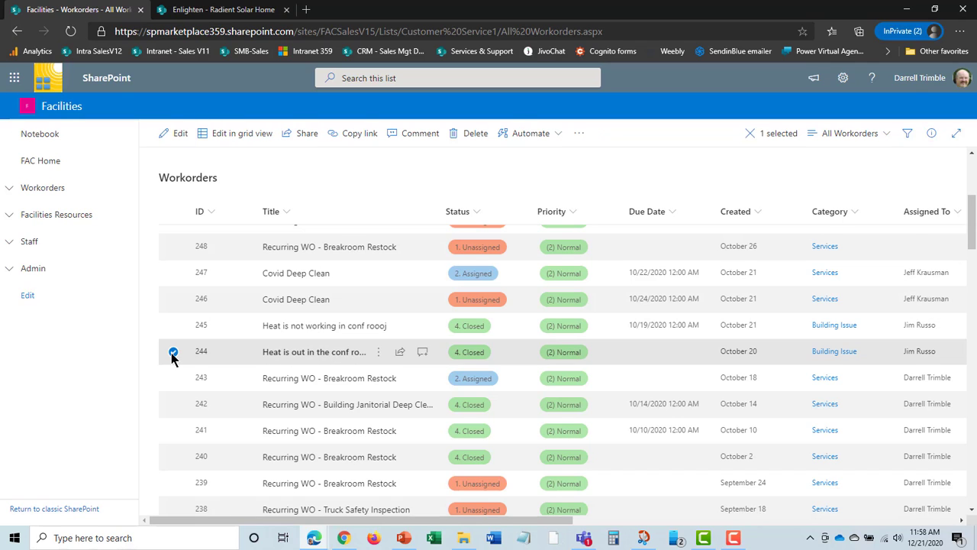
click(180, 134)
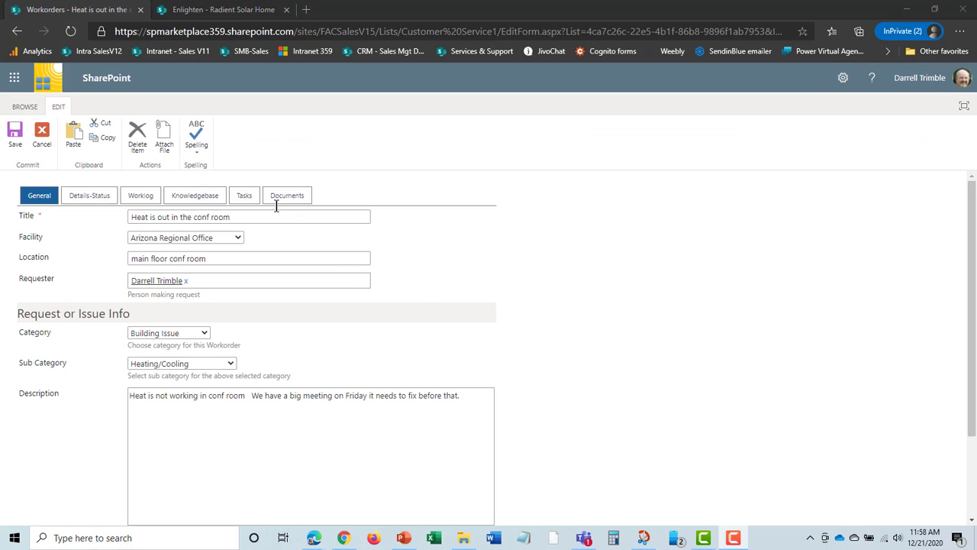
- Show the page header and switch work order 244's form to its Details-Status tab
click(25, 107)
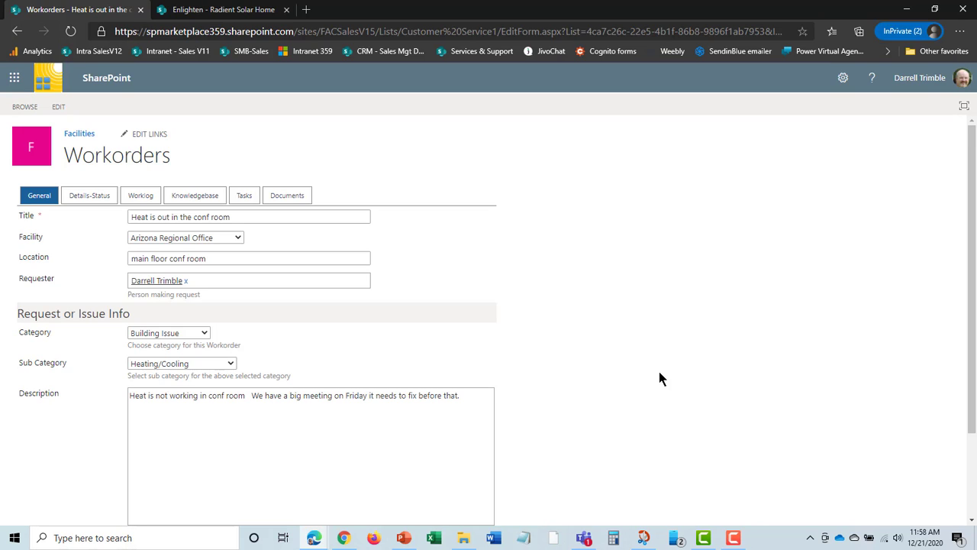
scroll(661, 377, down, 3)
scroll(661, 377, up, 3)
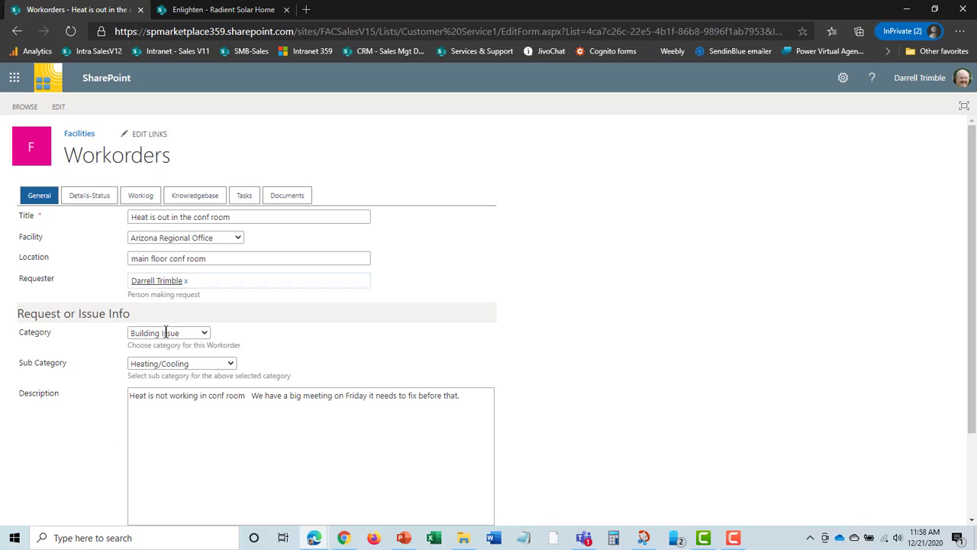
scroll(606, 430, down, 3)
scroll(606, 429, up, 3)
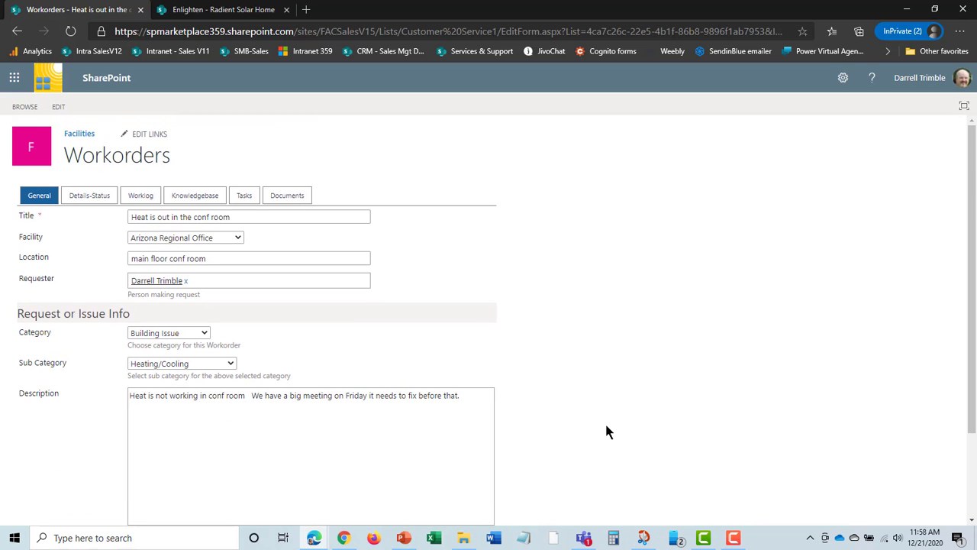
click(105, 198)
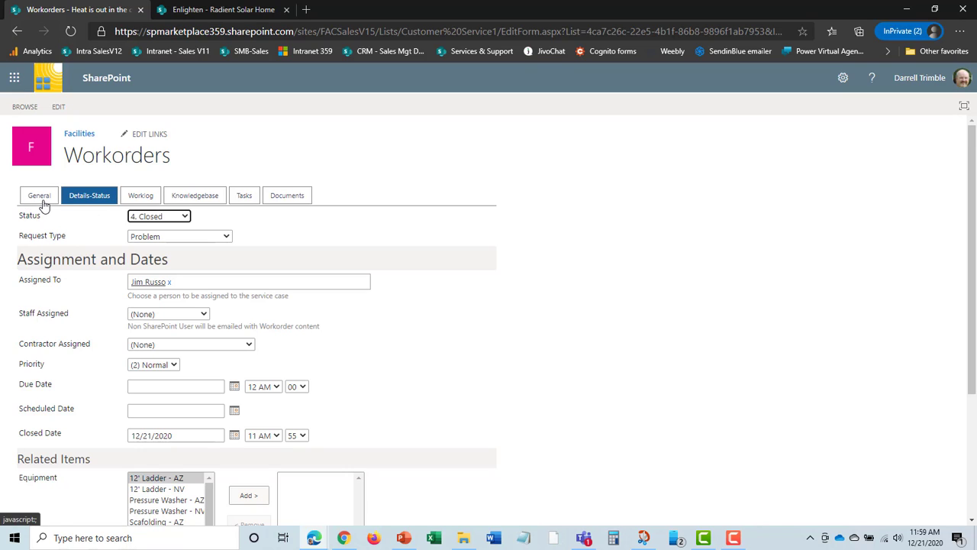
- Check the Status, Request Type and Contractor options, keeping 4. Closed, Problem and (None)
click(186, 219)
click(186, 219)
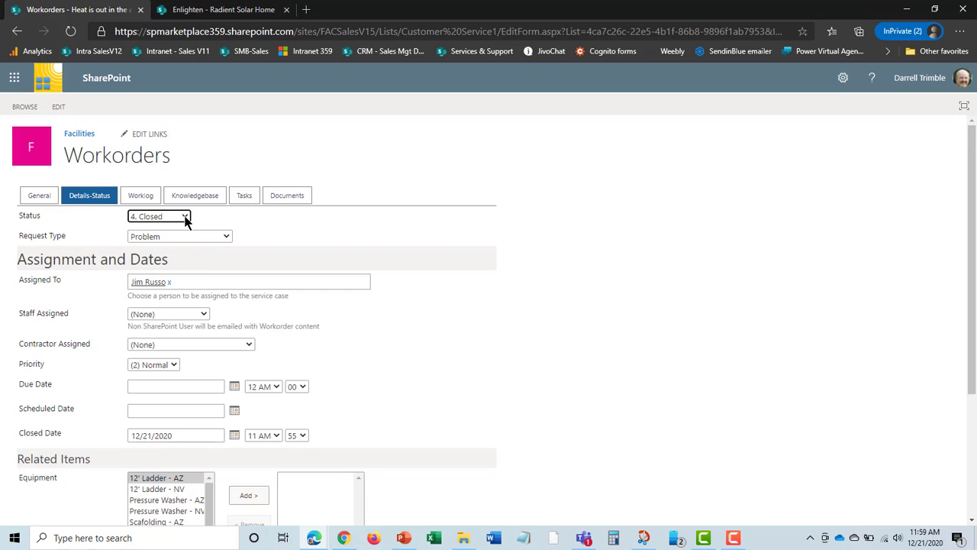
click(228, 238)
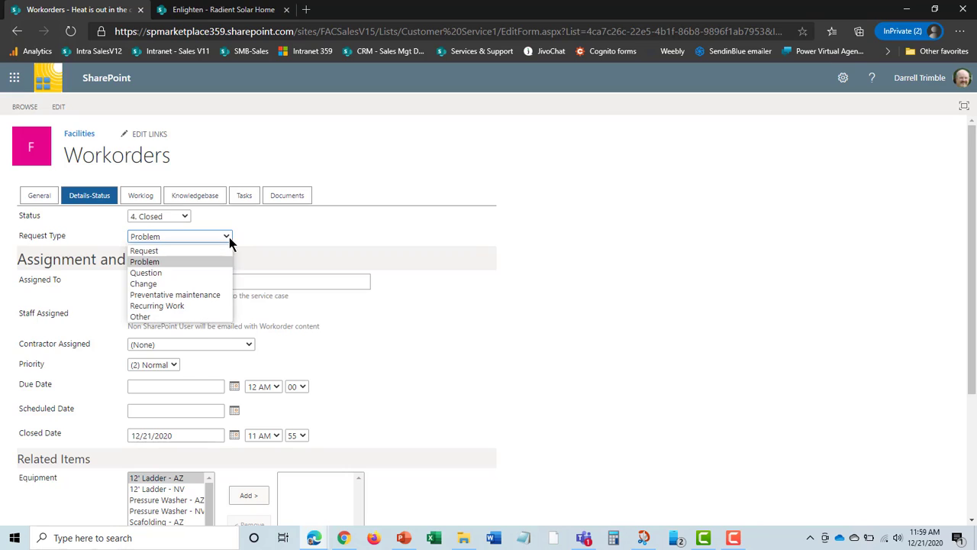
click(229, 236)
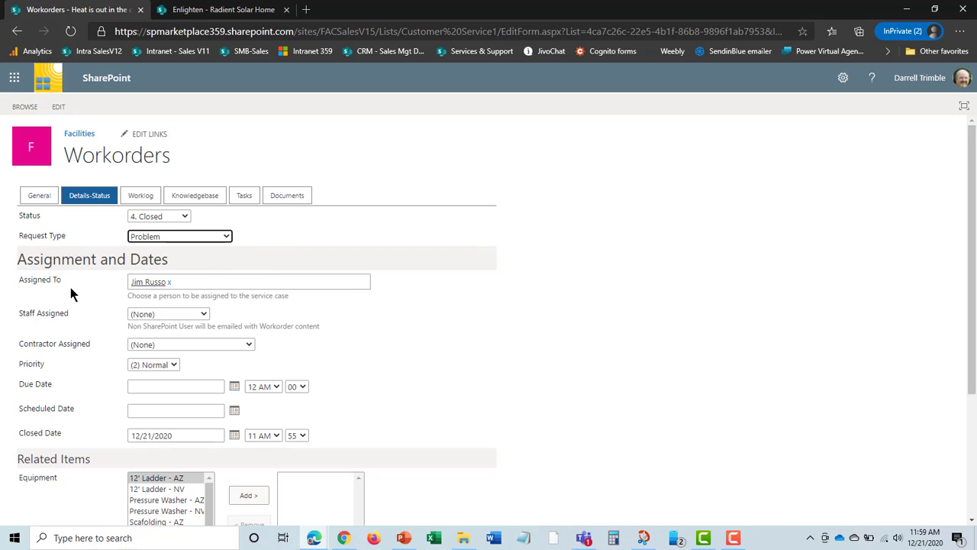
click(196, 281)
click(251, 347)
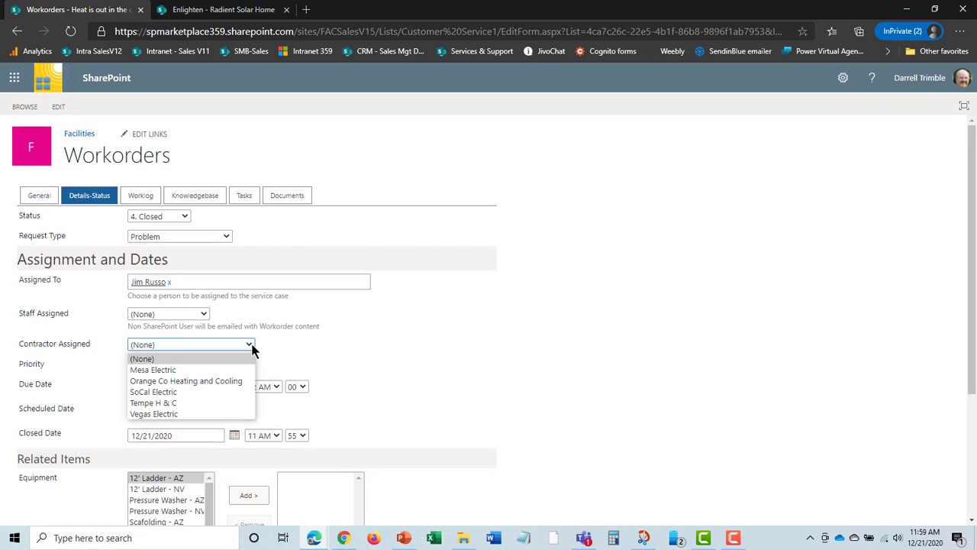
click(252, 347)
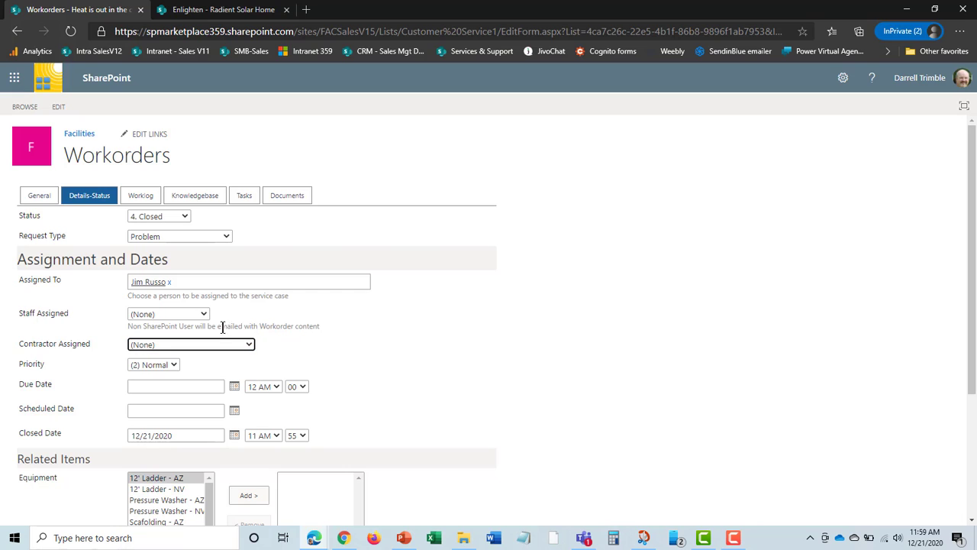
- Scroll the form and open the work order's Worklog tab
scroll(511, 403, down, 2)
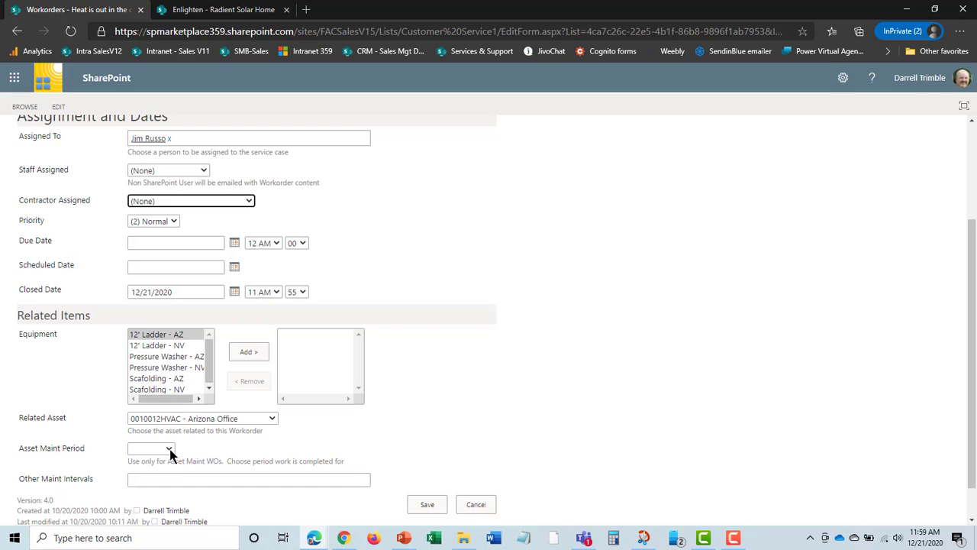
scroll(416, 451, up, 3)
click(152, 196)
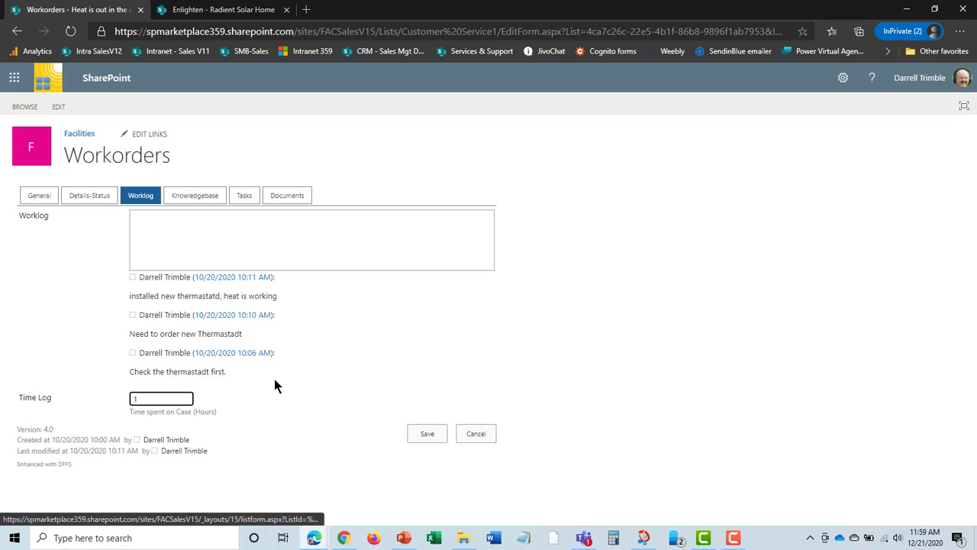
- Browse work order 244's Knowledgebase, Tasks, Documents and General tabs
click(217, 197)
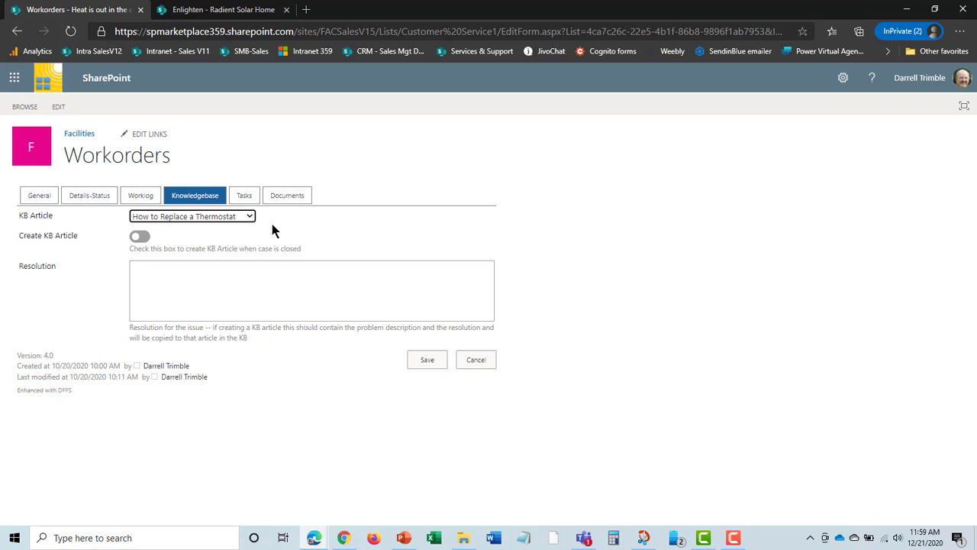
click(244, 197)
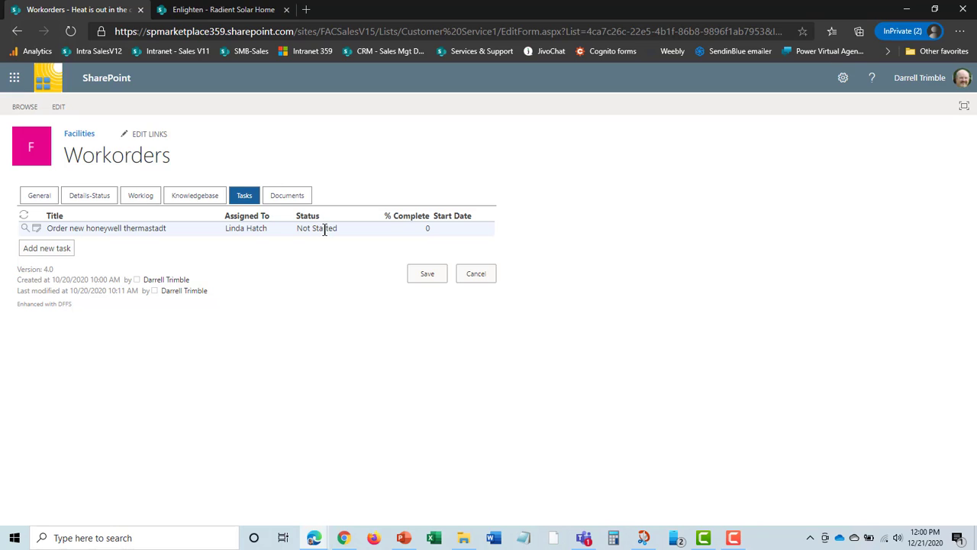
click(297, 201)
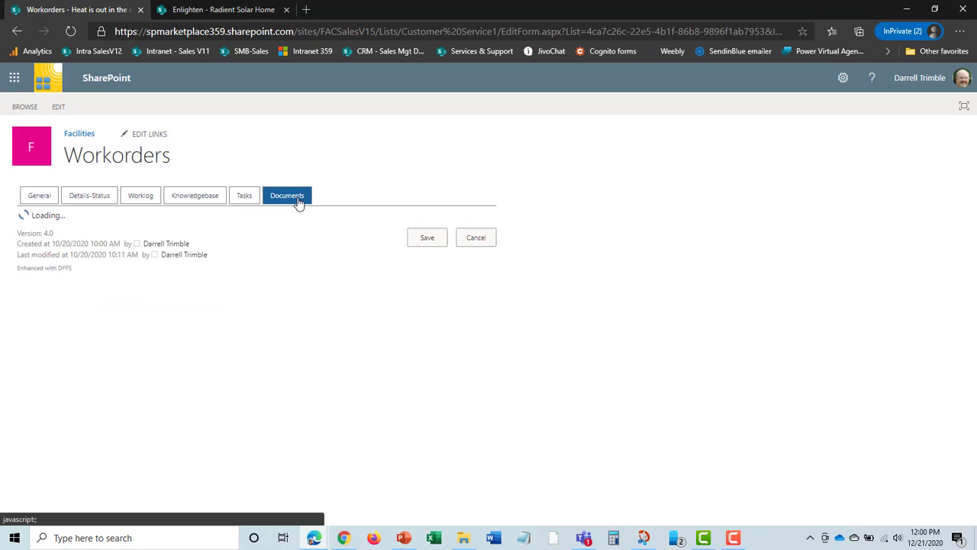
click(36, 199)
scroll(532, 331, down, 3)
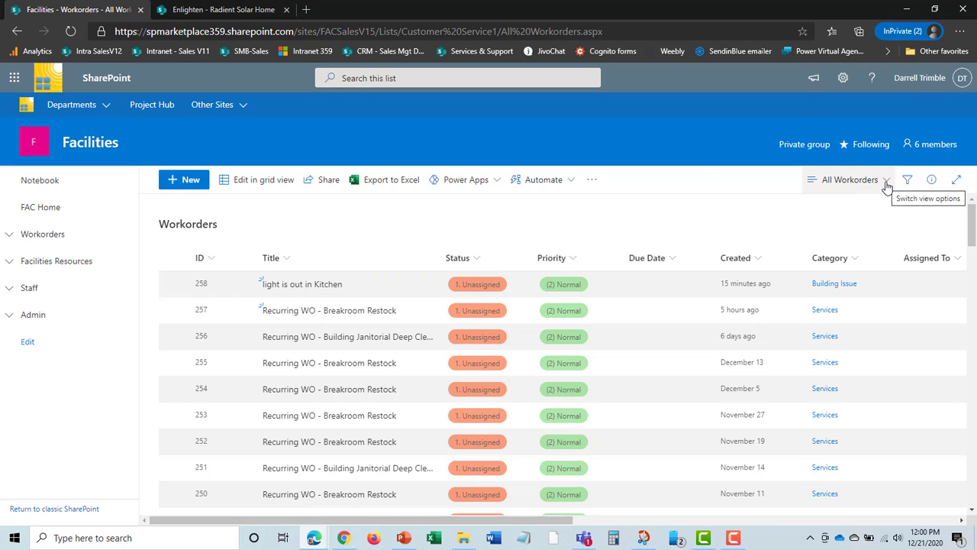
- Switch the Workorders list to the By Facility view and expand the Arizona Regional Office group
click(887, 183)
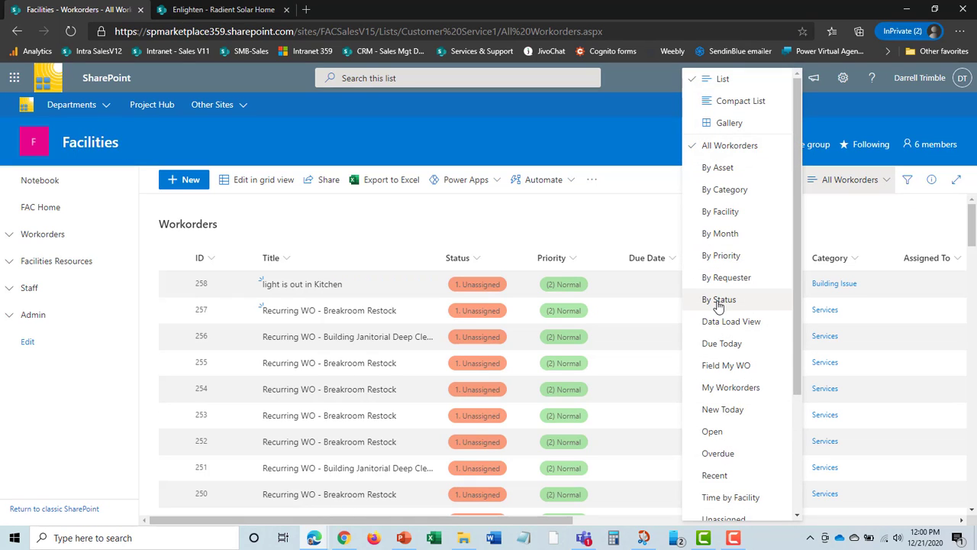
click(721, 216)
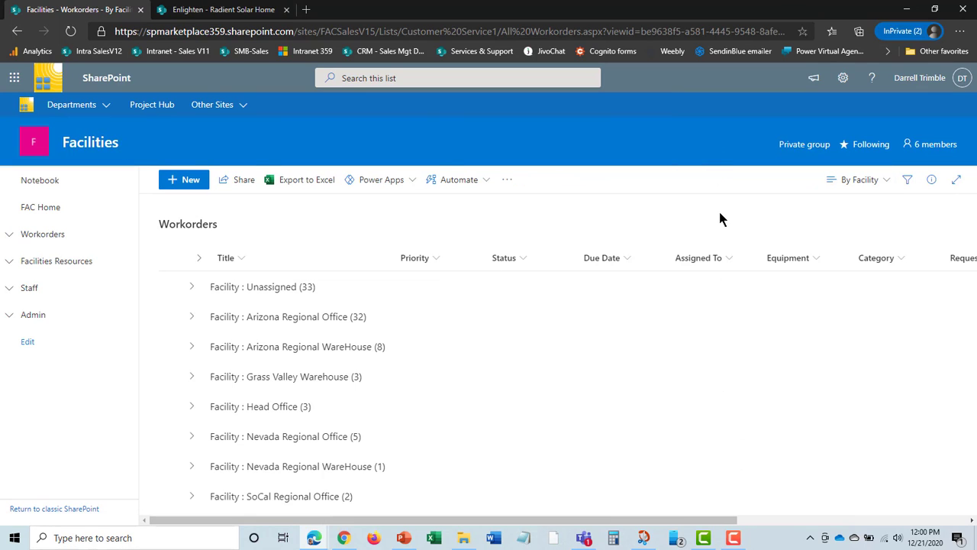
click(192, 317)
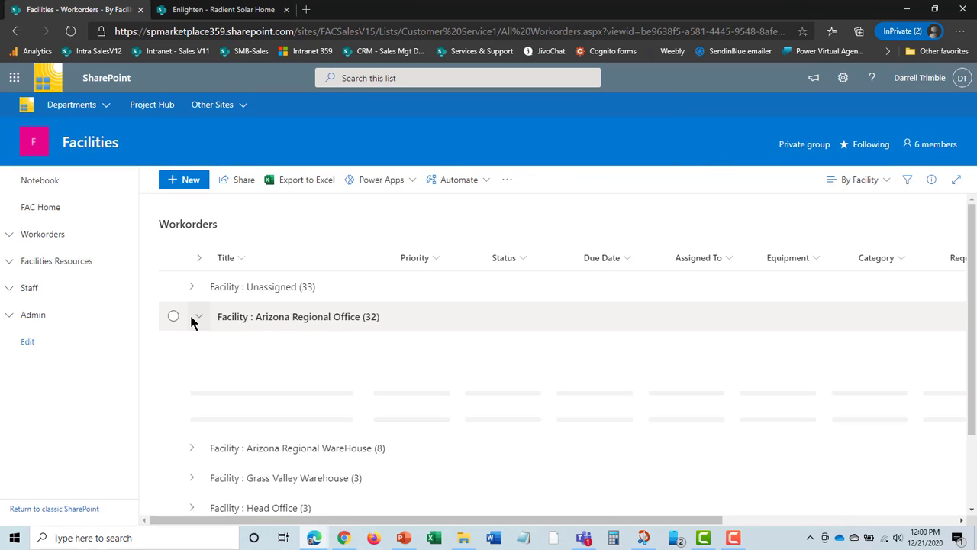
scroll(664, 412, down, 3)
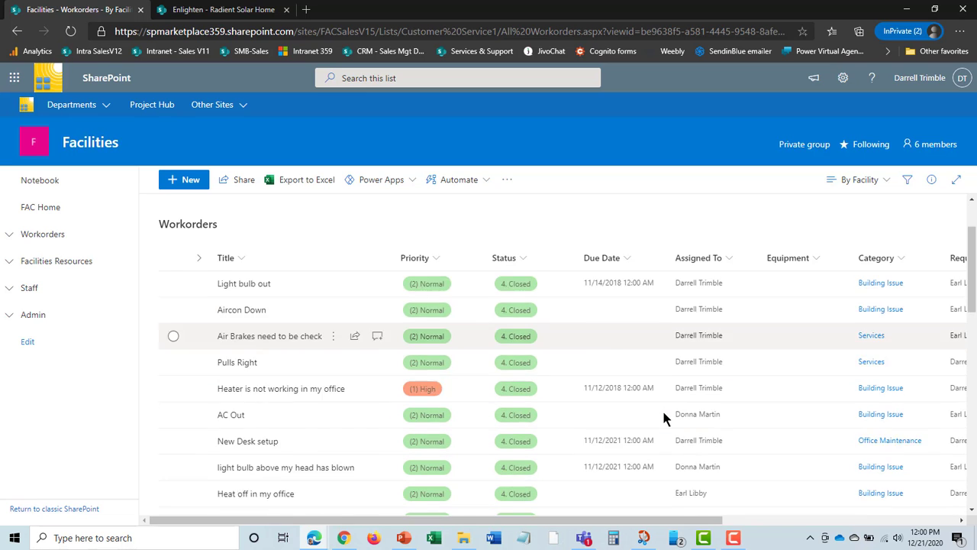
scroll(763, 447, up, 3)
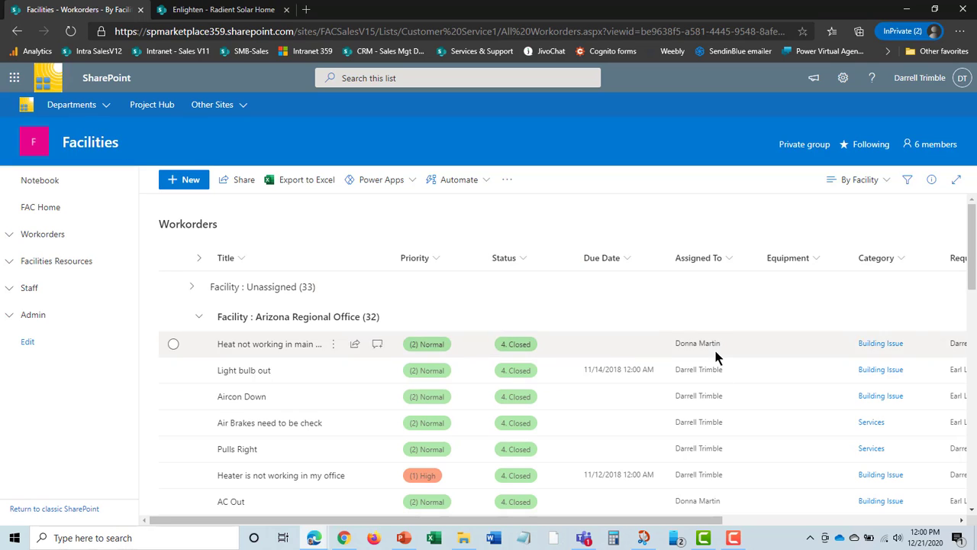
click(885, 184)
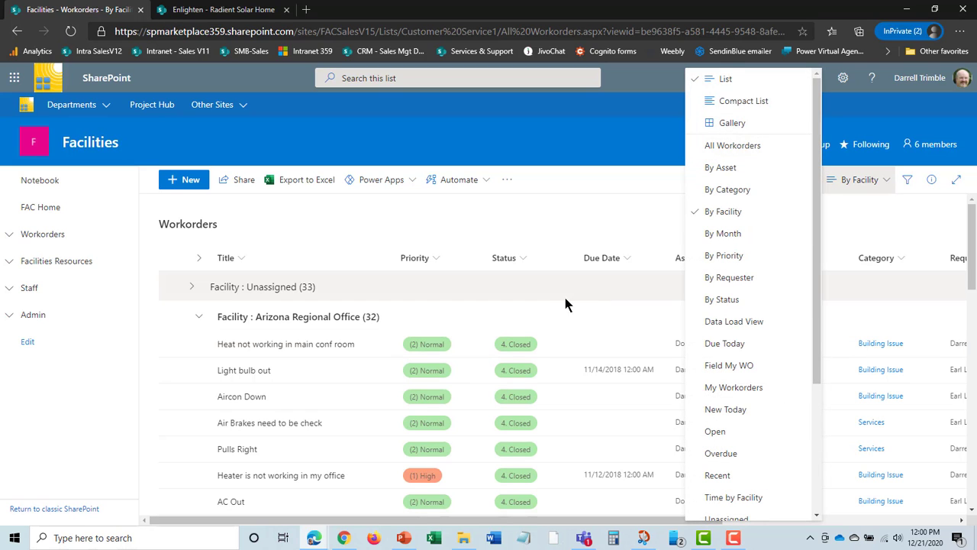
click(489, 228)
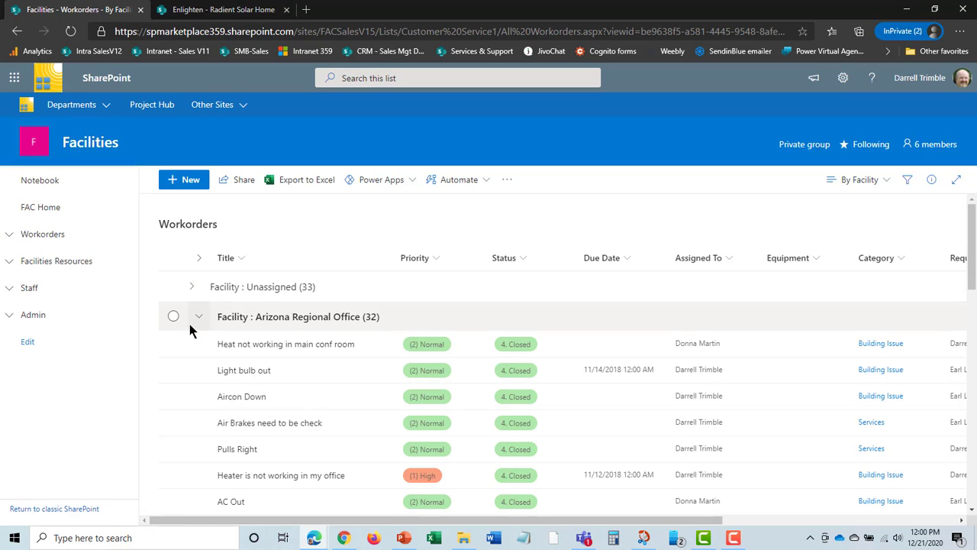
click(173, 345)
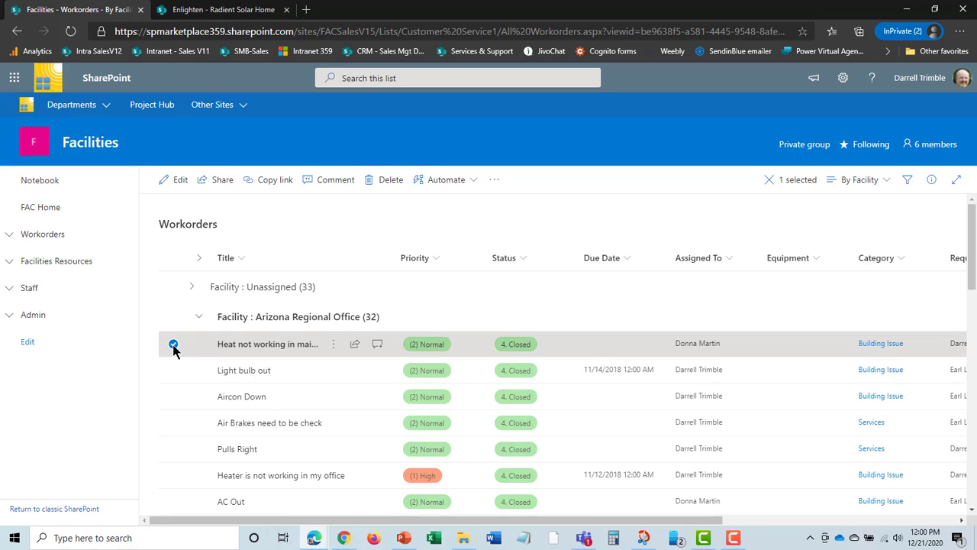
click(473, 187)
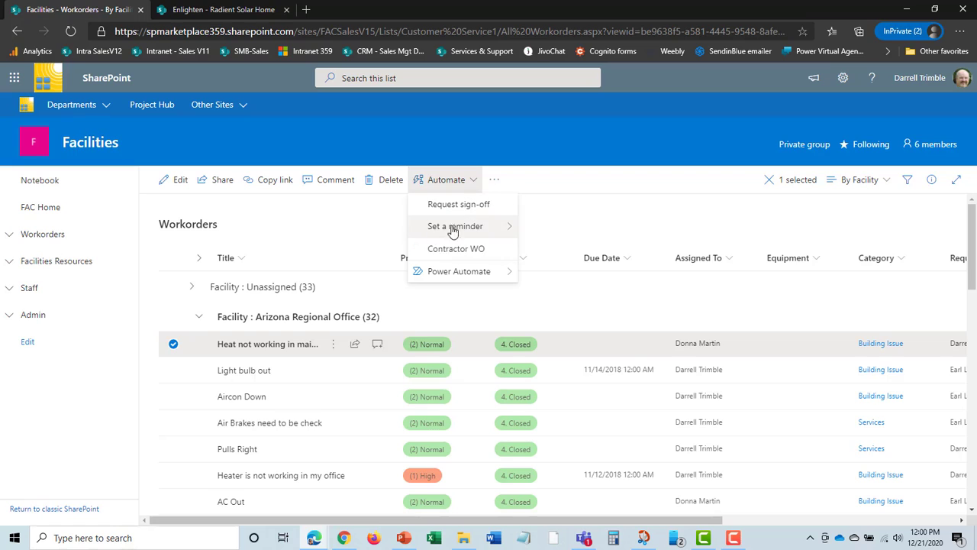
mouse_move(465, 272)
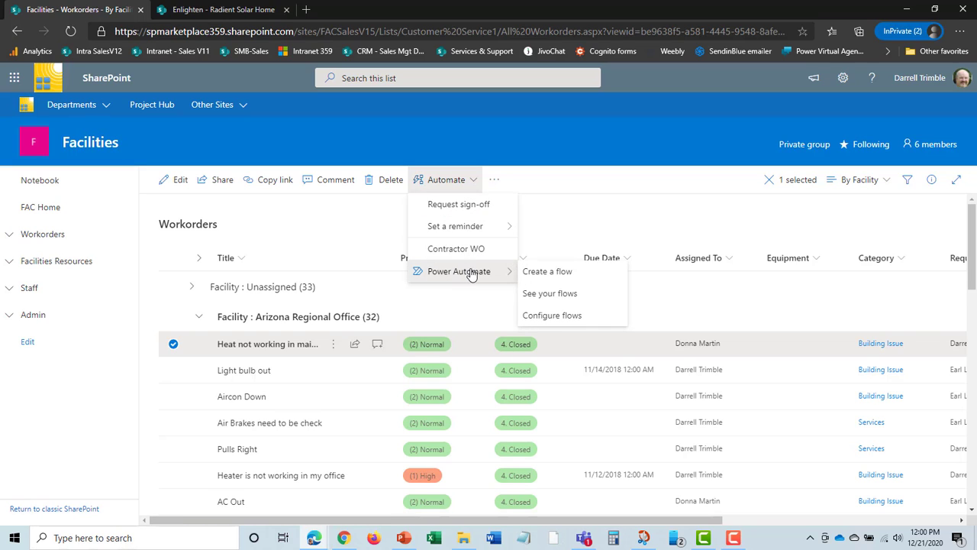
click(733, 223)
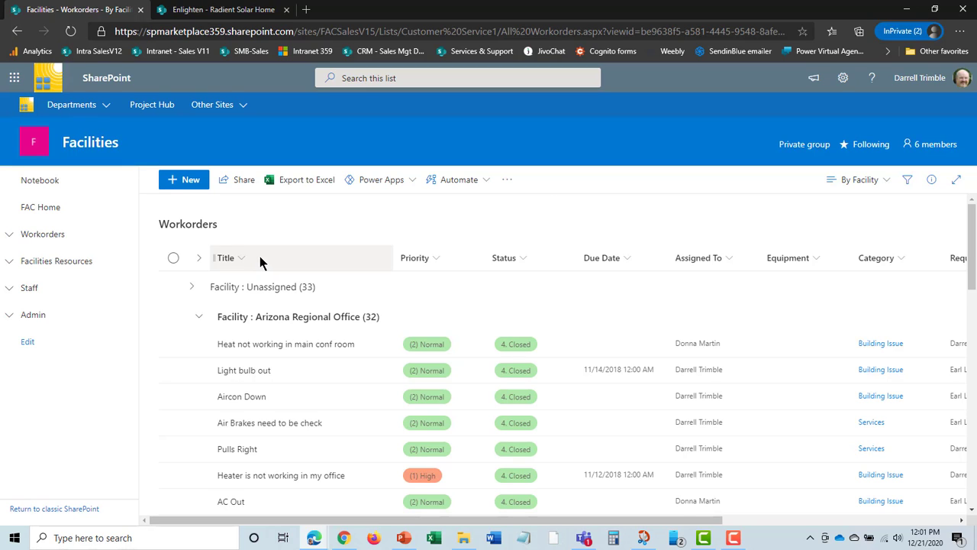
- Open the 'Heat not working in main conf room' work order and its facility in a new tab
click(9, 235)
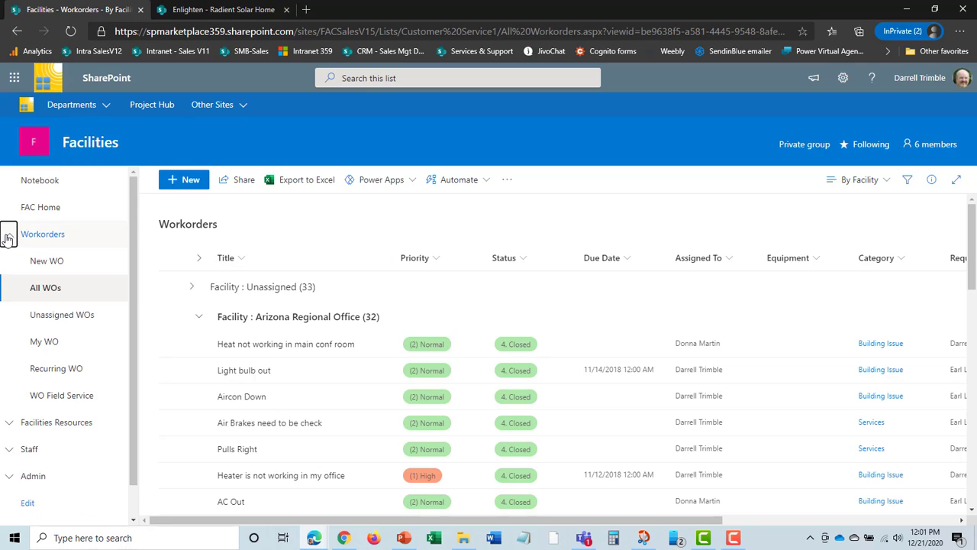
click(263, 352)
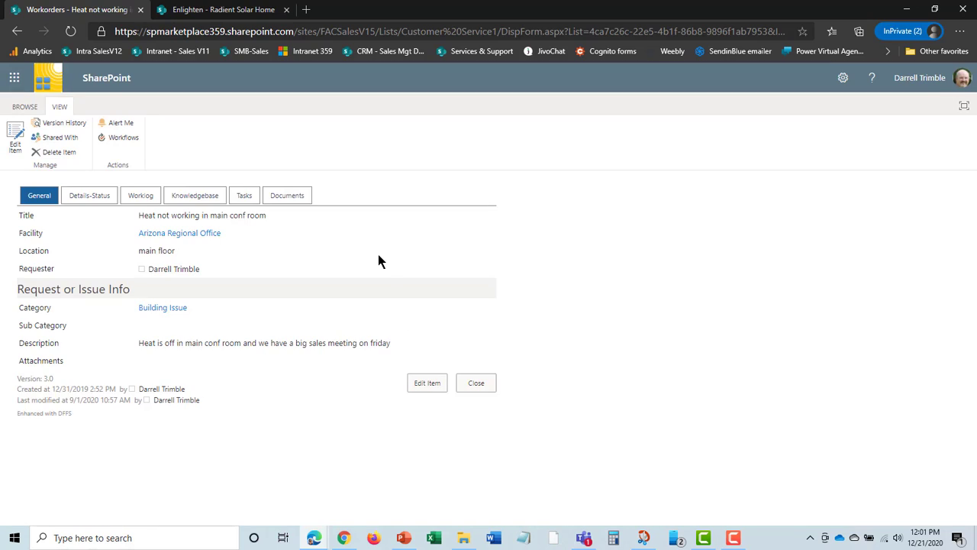
right_click(198, 239)
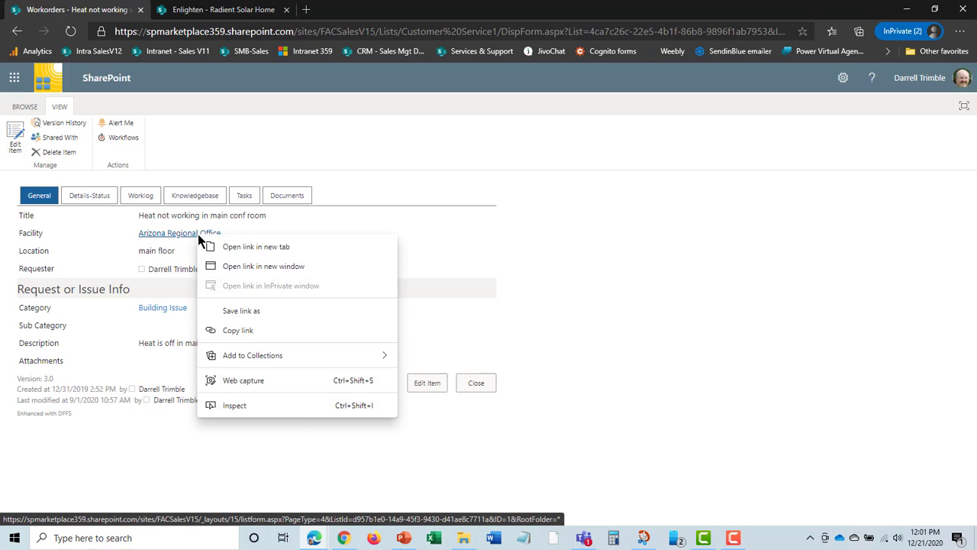
click(258, 244)
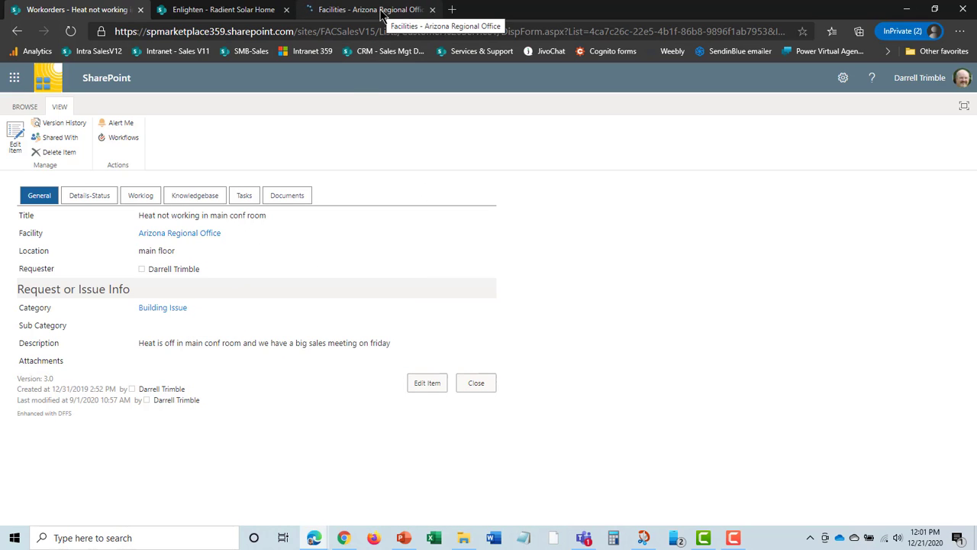
- Review the Arizona Regional Office facility's Documents and Assets, then close it and return to the work order
click(382, 10)
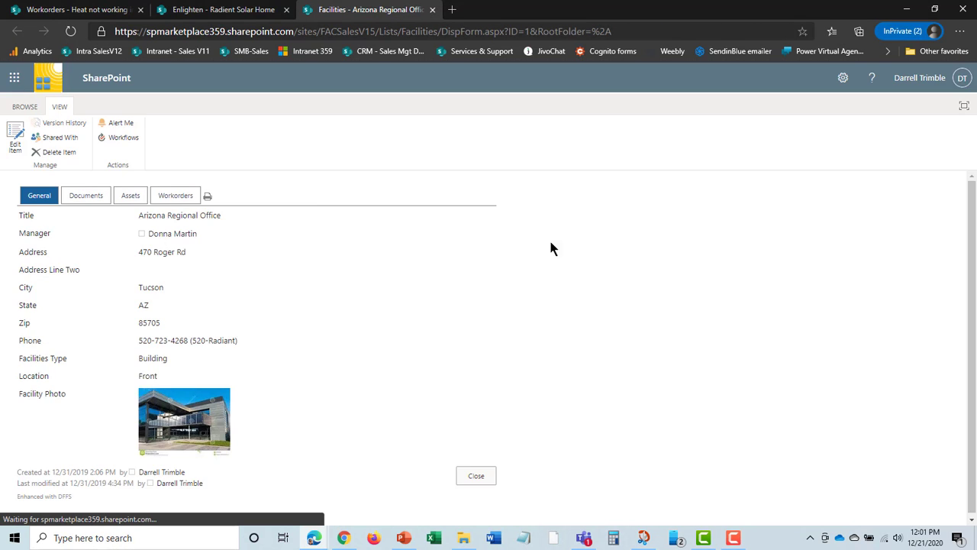
click(92, 199)
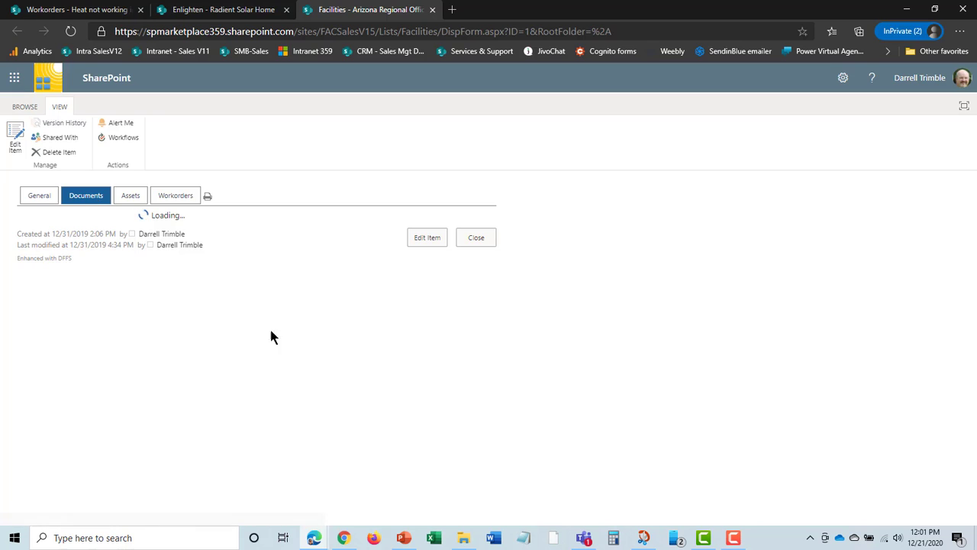
click(132, 197)
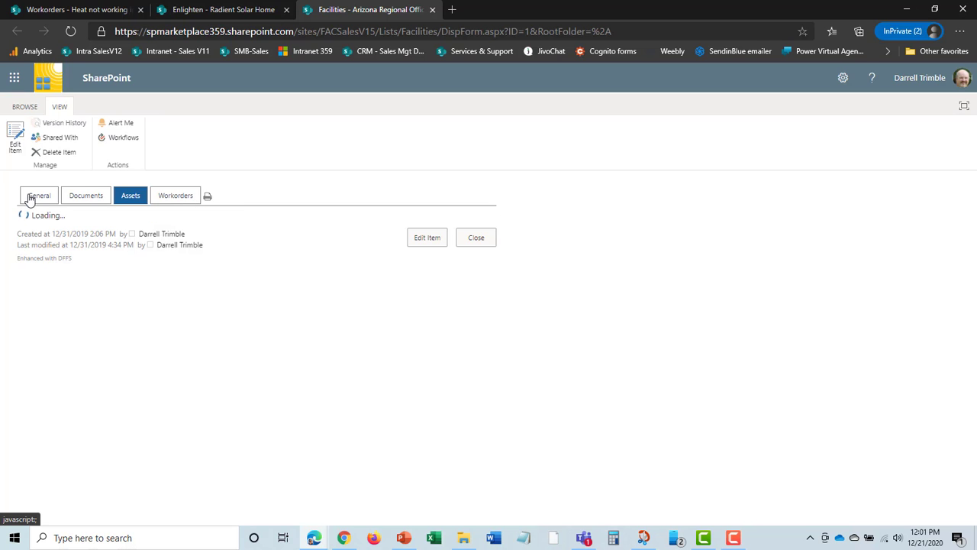
click(432, 9)
click(112, 15)
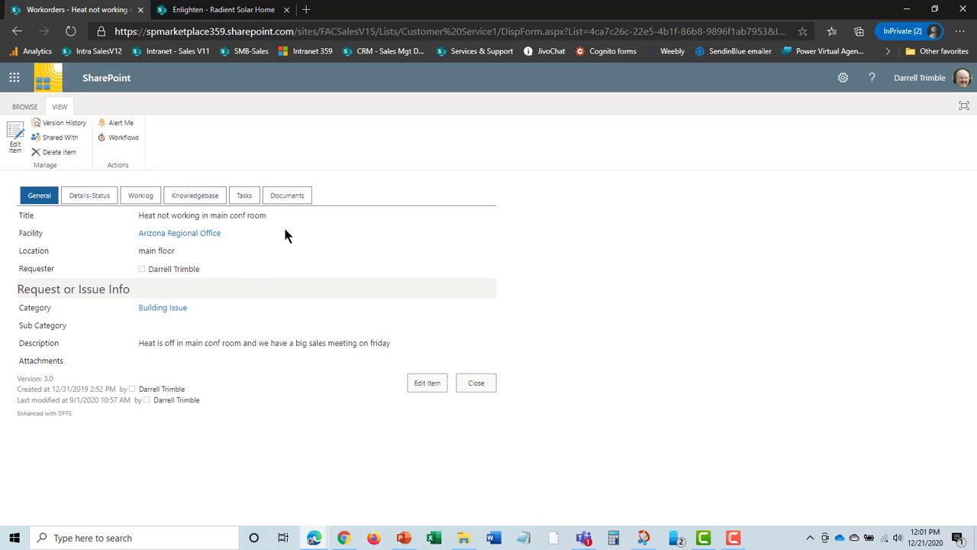
- Show the work order's Details-Status and open the HVAC - Arizona Office asset in a new tab
click(101, 200)
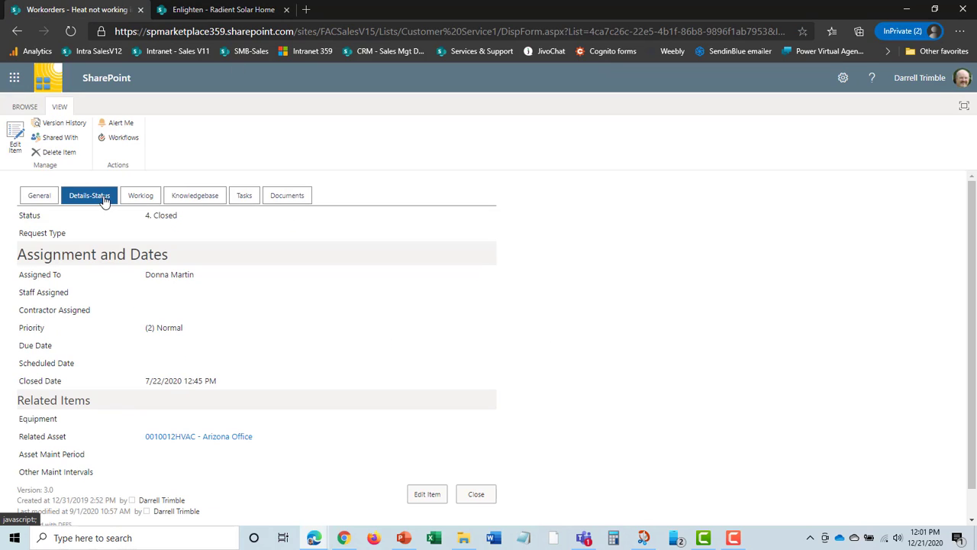
right_click(240, 443)
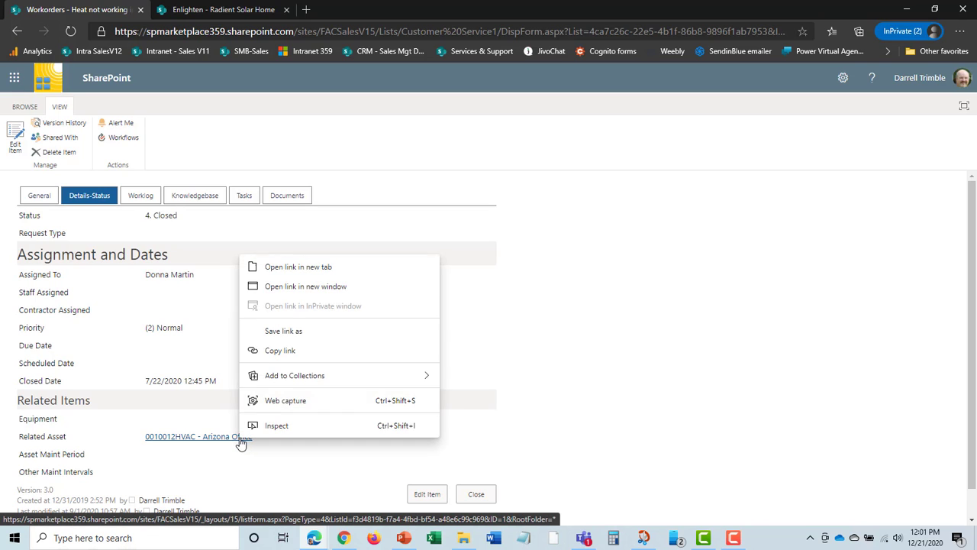
click(305, 269)
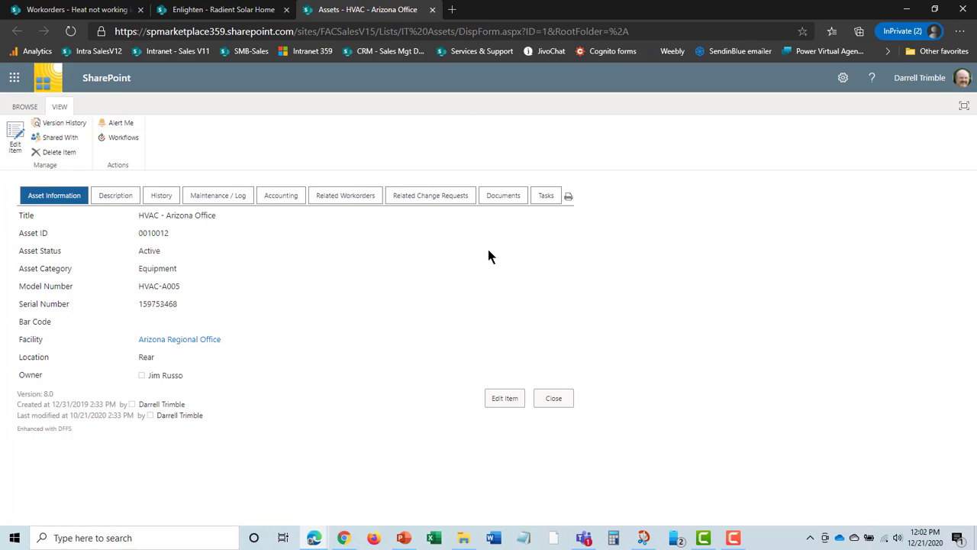
- Review the asset's History, Maintenance / Log, Accounting and Related Workorders, then close its tab
click(166, 197)
click(237, 197)
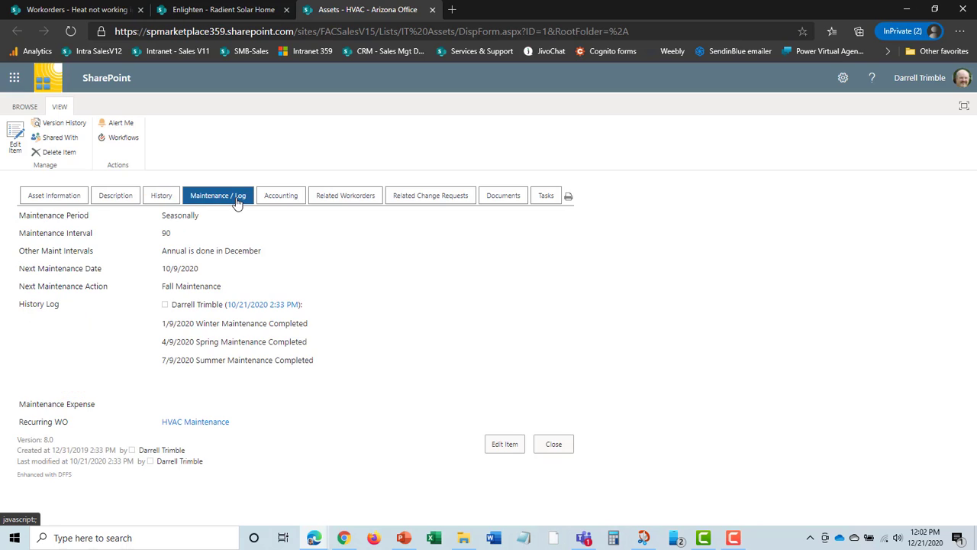
click(284, 197)
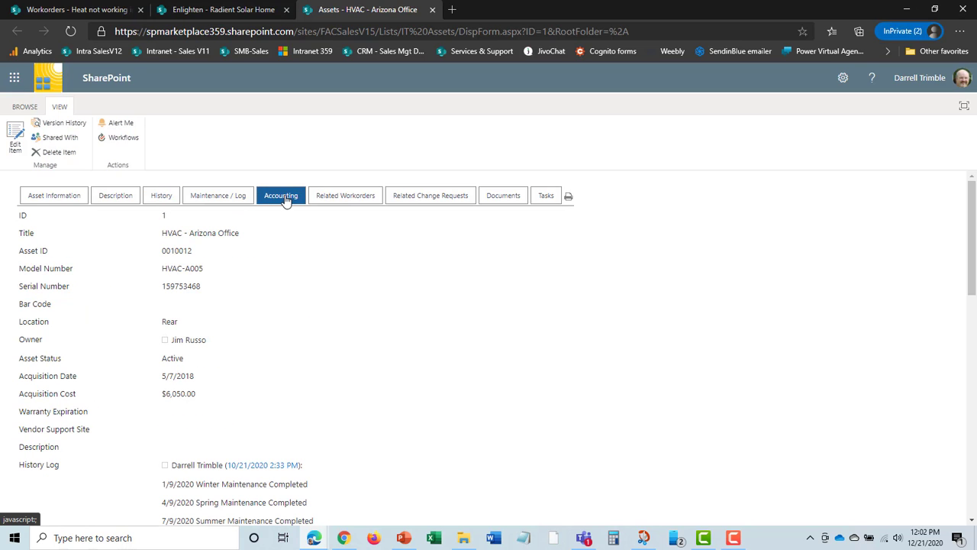
click(370, 200)
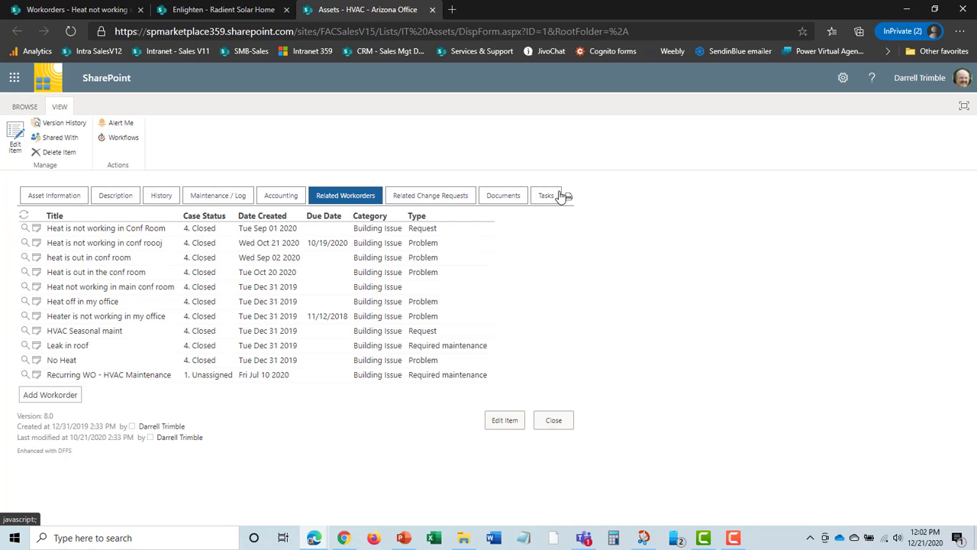
click(432, 9)
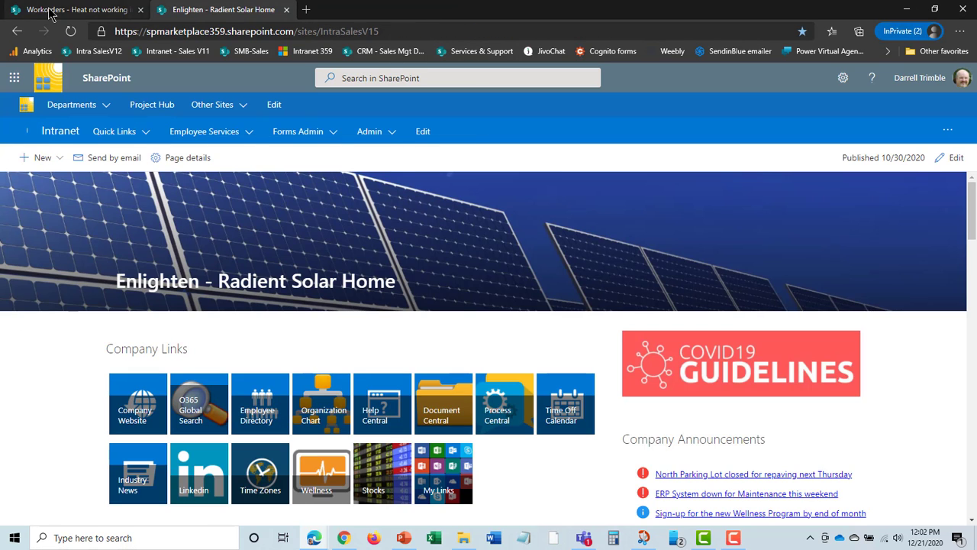
click(80, 9)
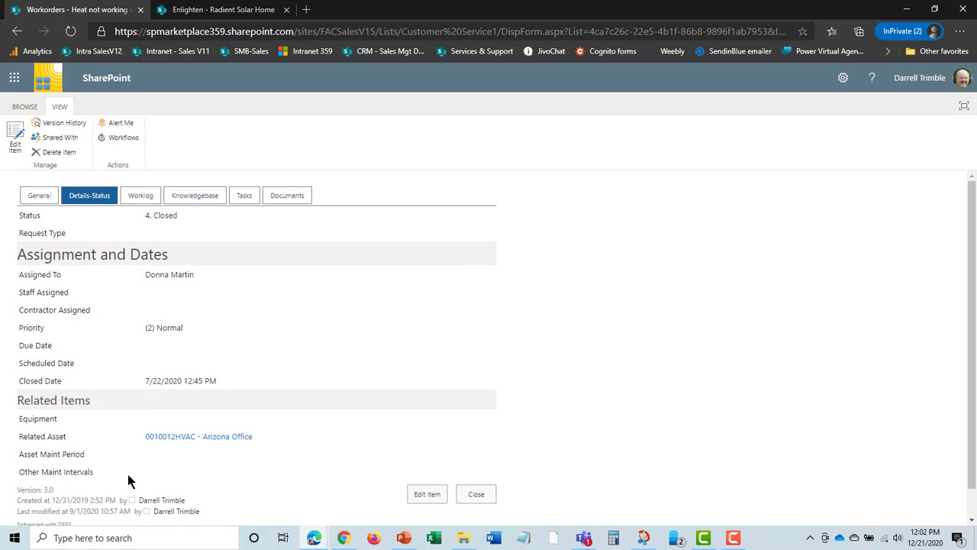
- Close the work order and open the Assets list of active HVAC units and trucks
click(477, 494)
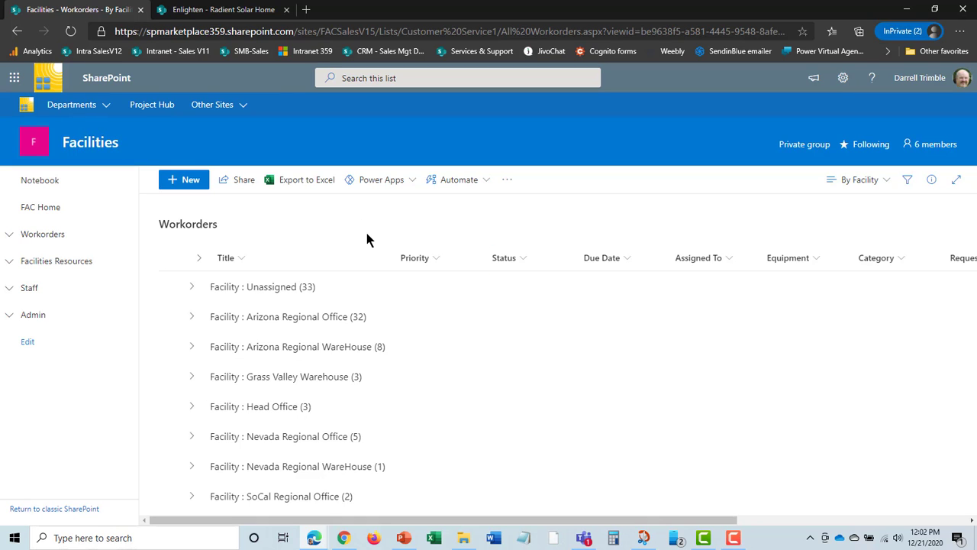
click(9, 262)
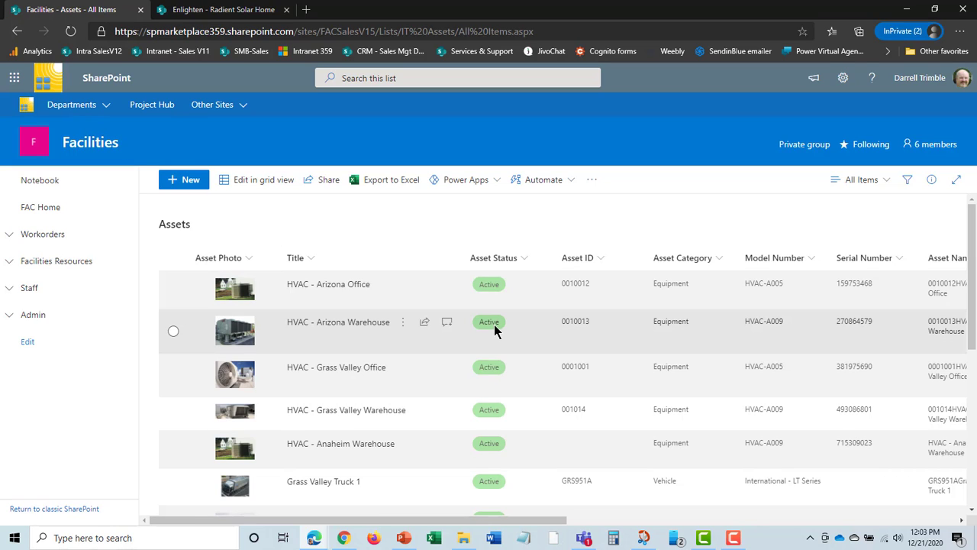
- Browse the Facilities and Equipment lists, ending on the Contractors list of five companies
click(10, 262)
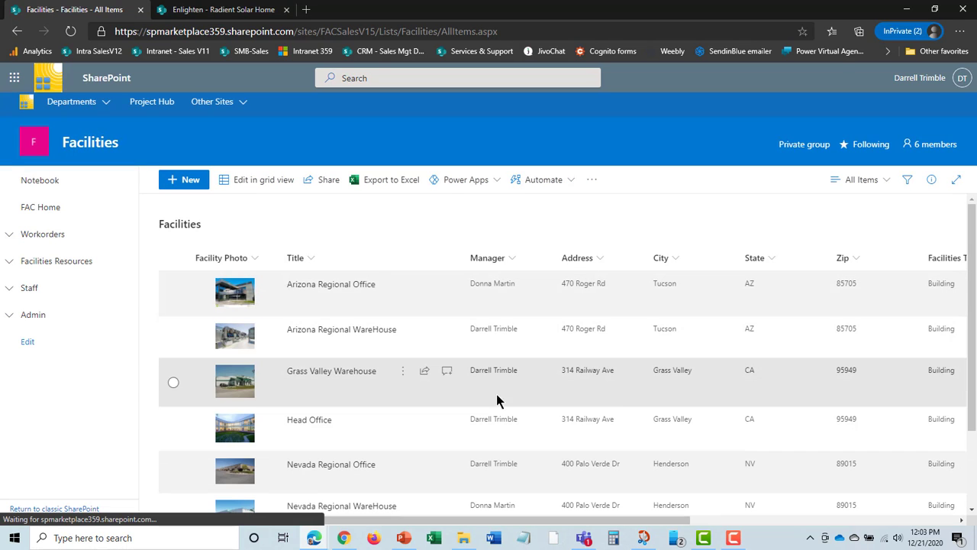
click(10, 261)
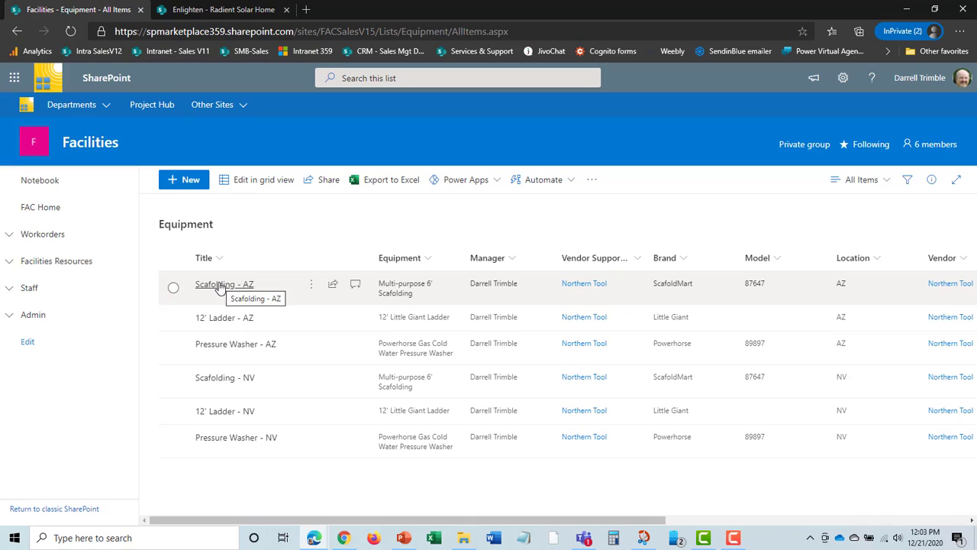
click(10, 263)
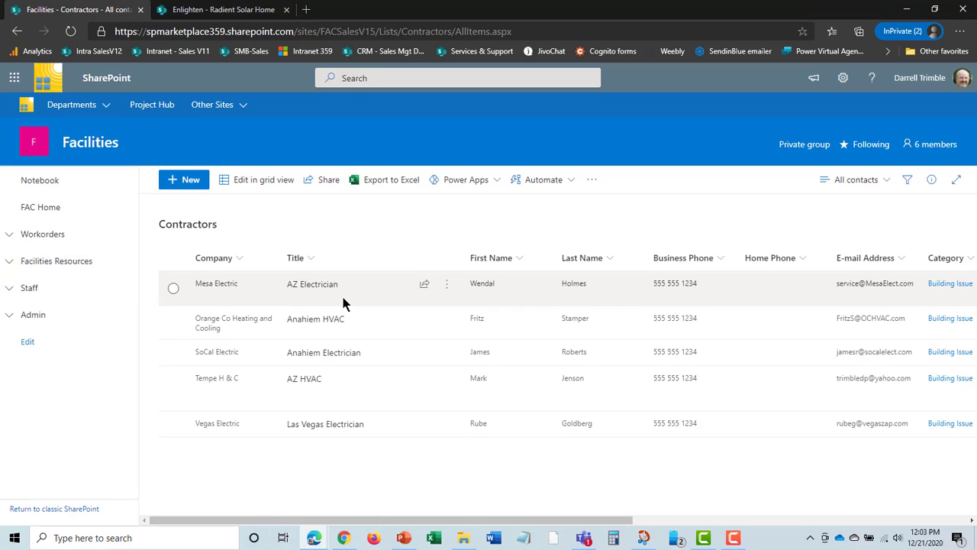
- Browse the Facilities Documents floor plans, open the Vendors list, and expand Staff
click(9, 261)
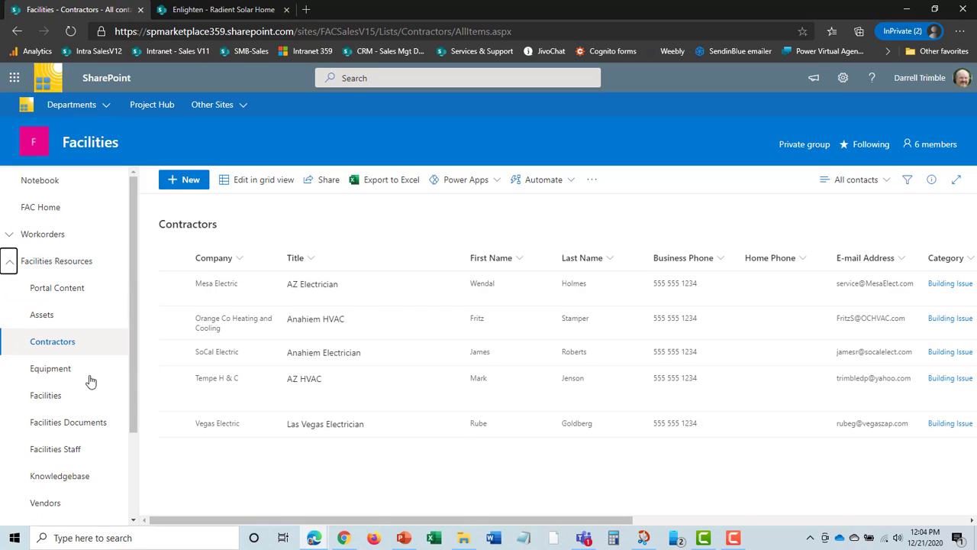
drag(135, 389, 137, 497)
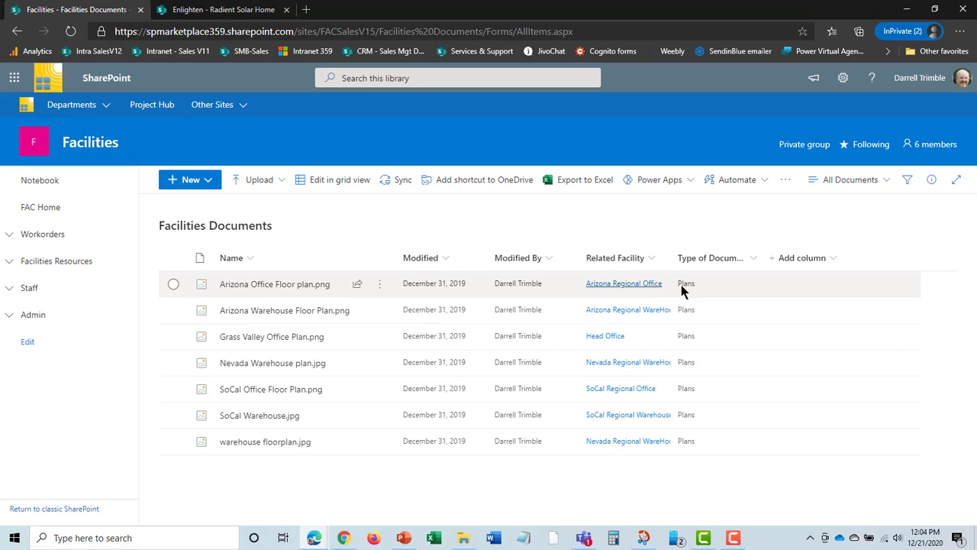
click(10, 263)
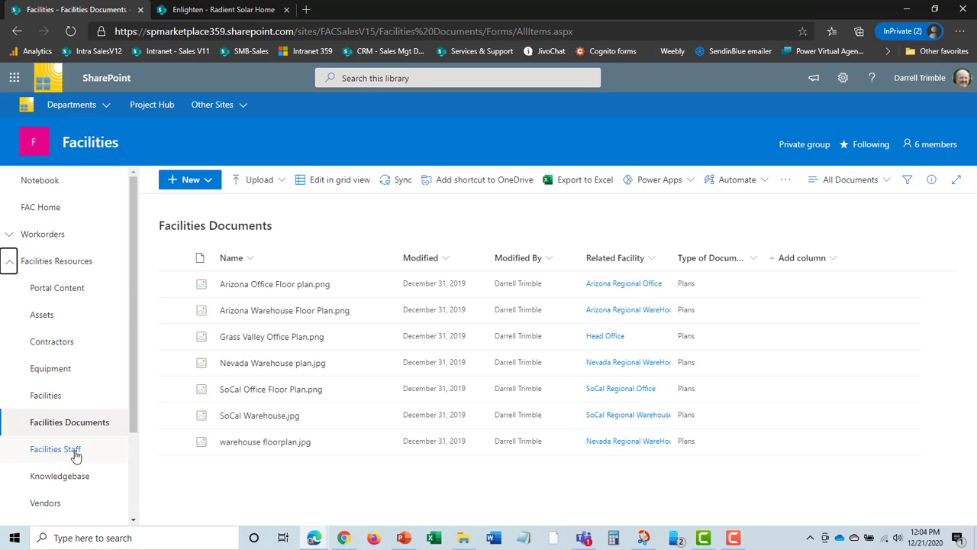
drag(132, 422, 124, 498)
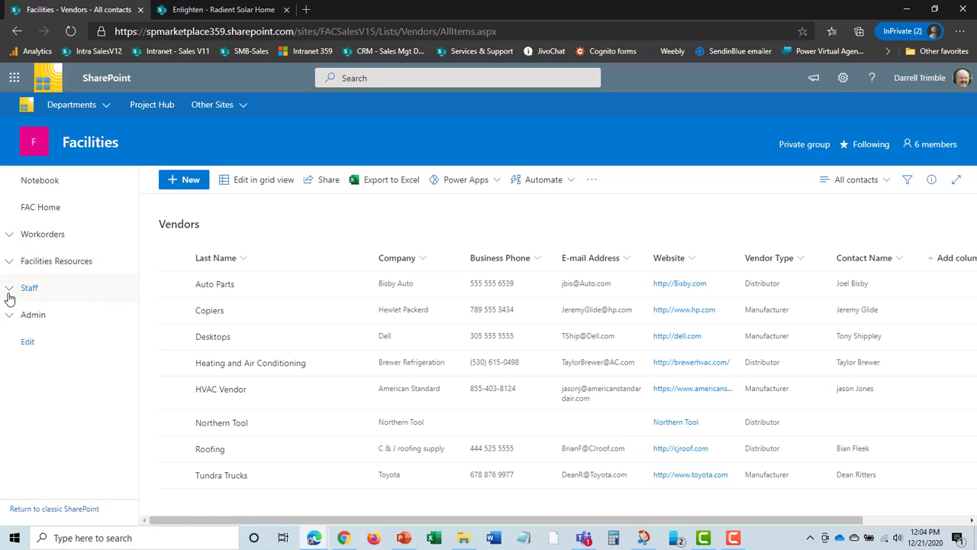
click(9, 290)
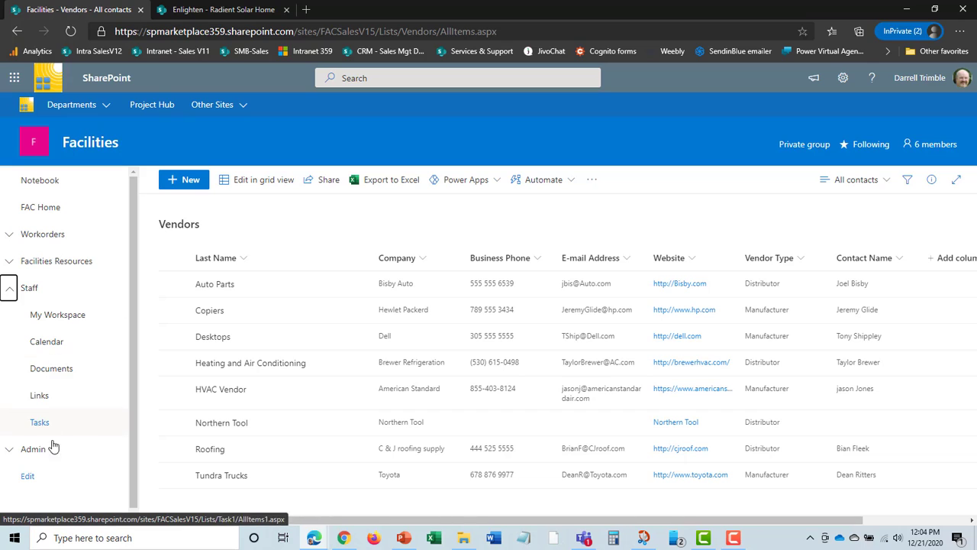
- Go to the Staff Portal home page via the site logo, then expand and collapse Staff
click(41, 144)
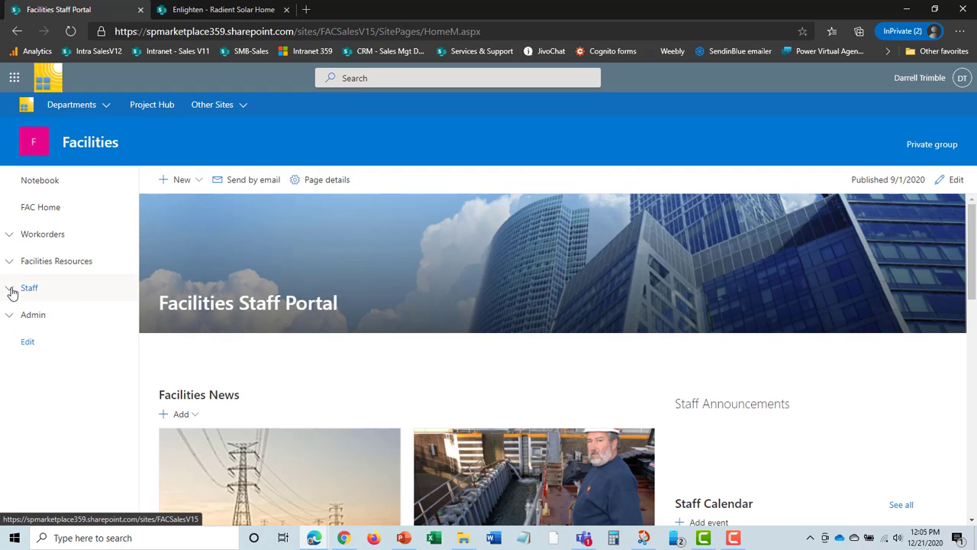
click(9, 288)
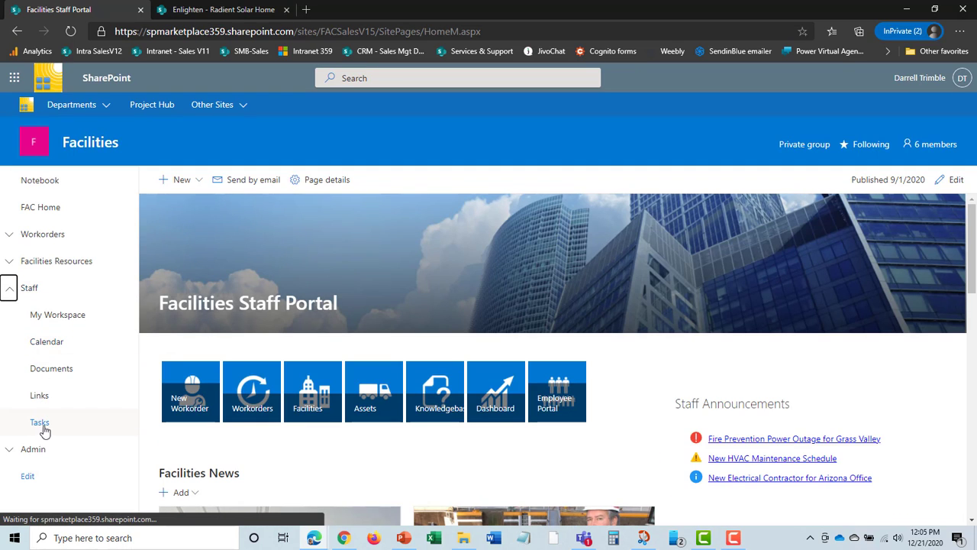
click(9, 289)
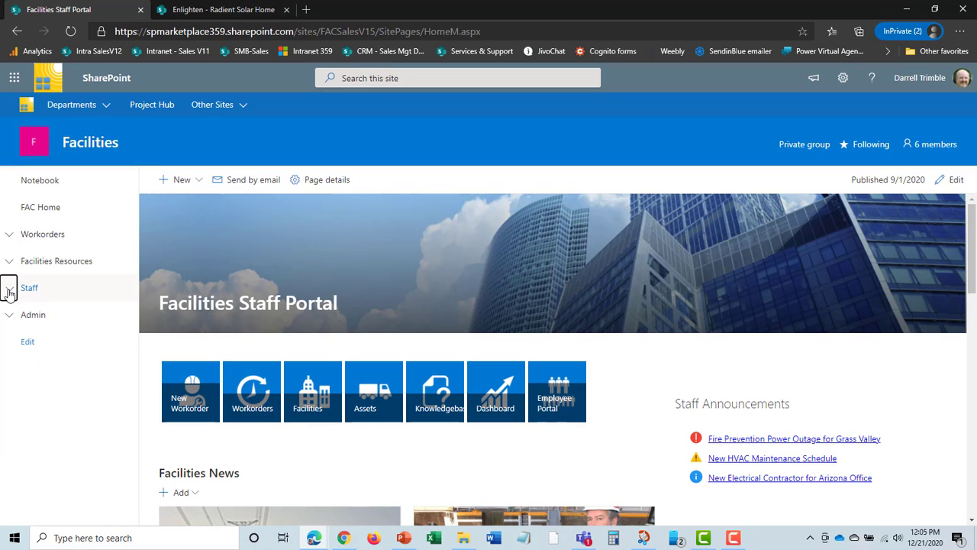
- Open the work-orders dashboard, filter to 08-2020, view page two, then close the report
click(503, 400)
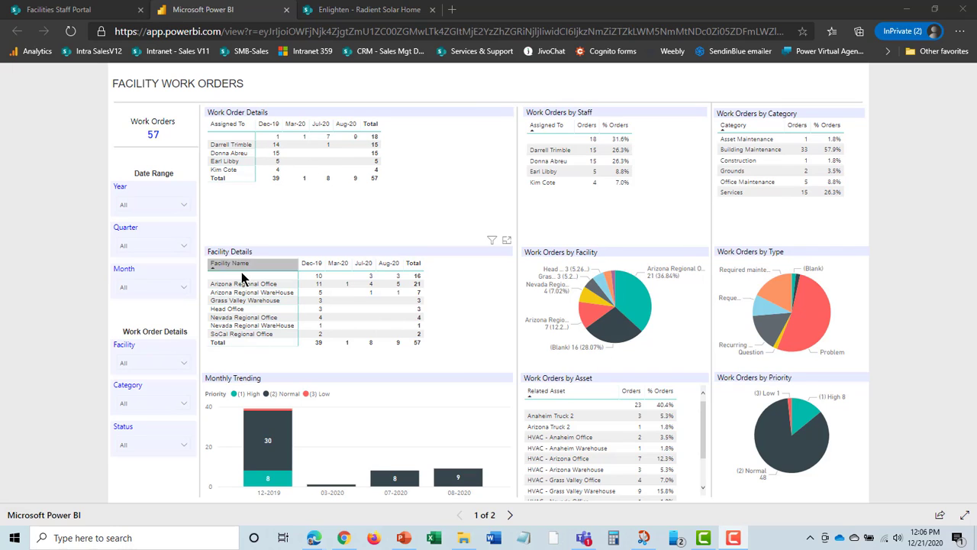
click(462, 481)
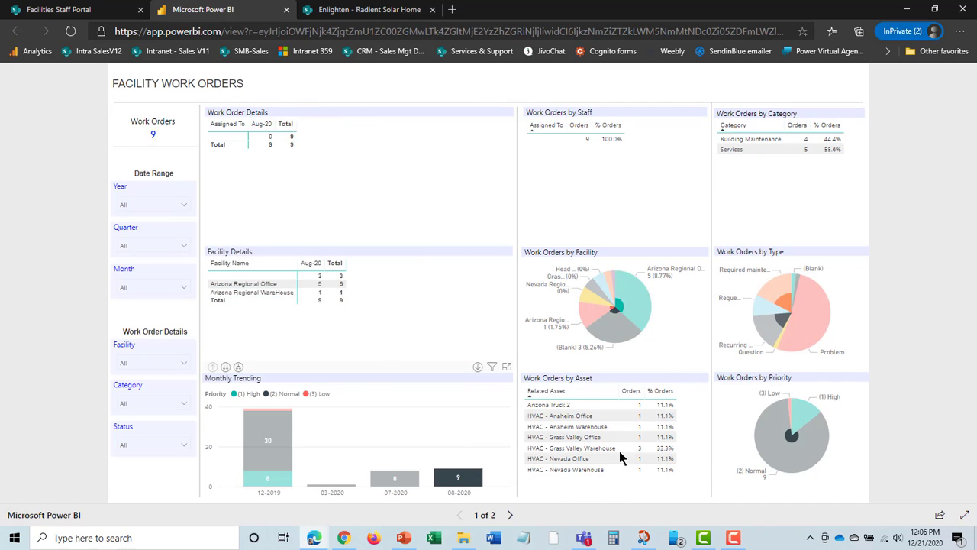
click(510, 516)
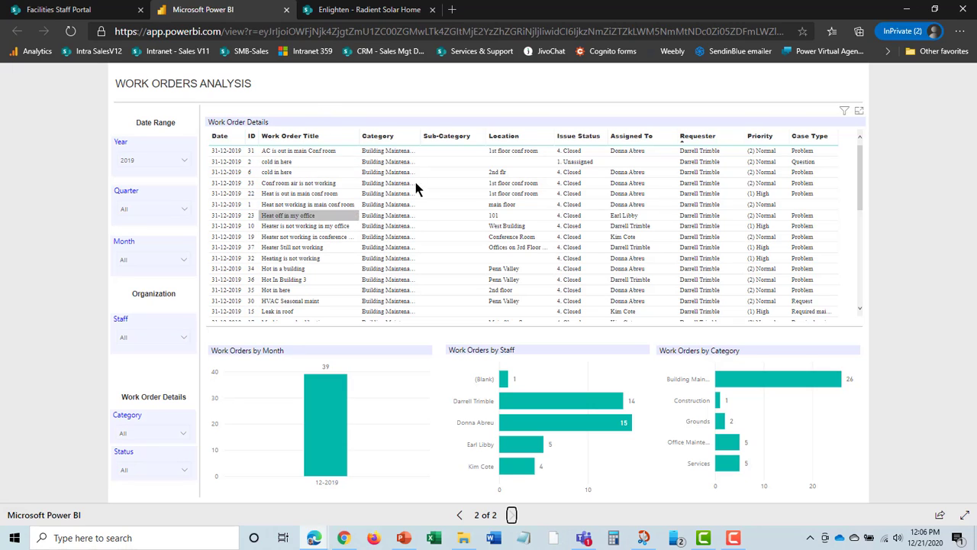
click(287, 10)
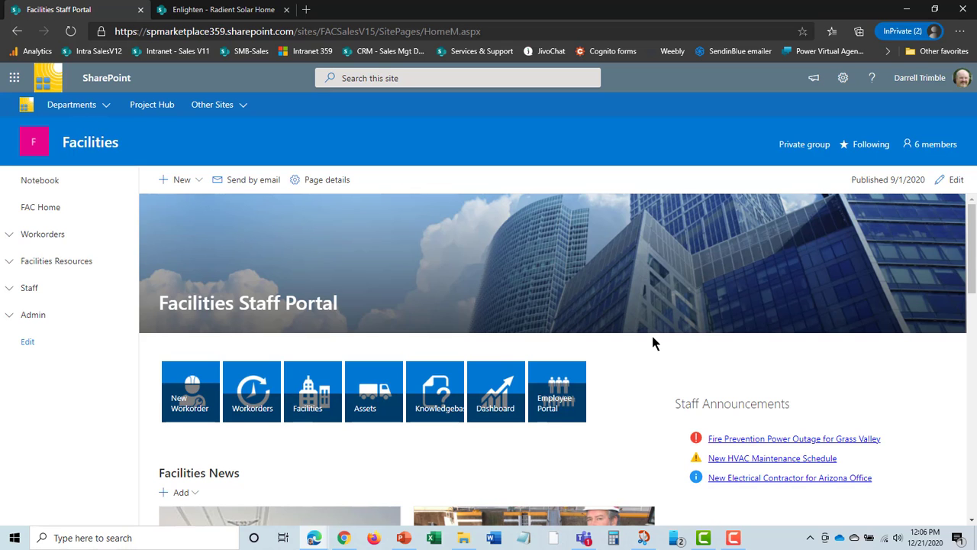
- Scroll through the portal's news, unassigned work orders and staff calendar, then back up
scroll(651, 333, down, 2)
scroll(627, 363, down, 4)
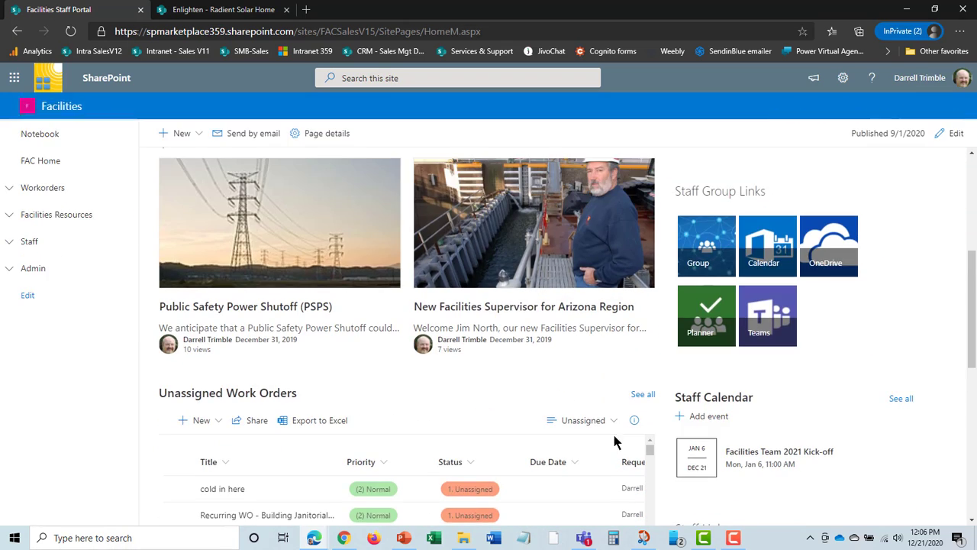
scroll(574, 369, down, 2)
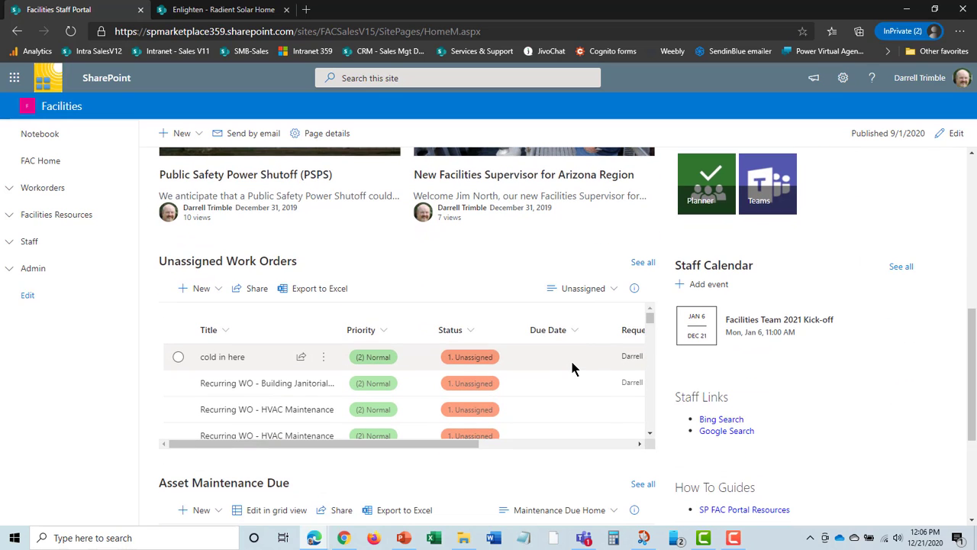
scroll(914, 375, up, 7)
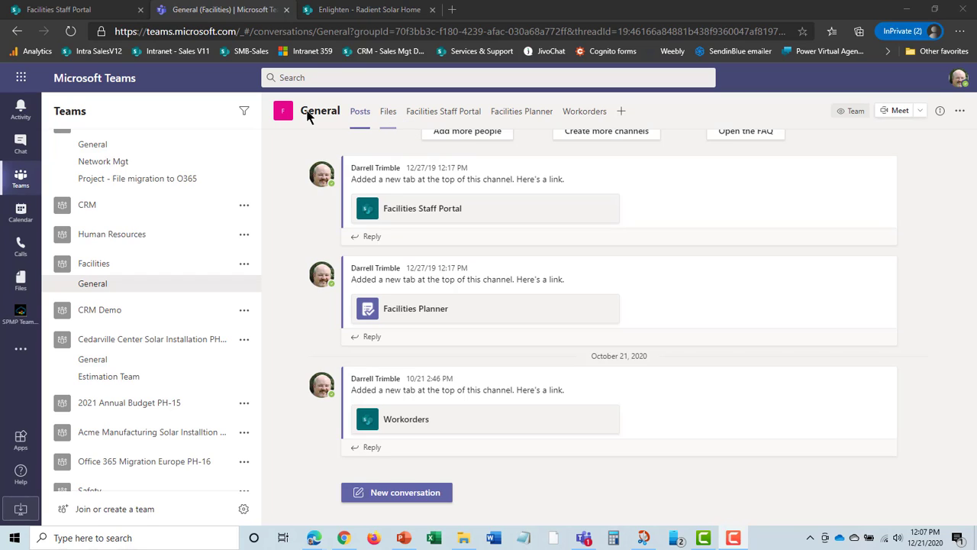
click(451, 112)
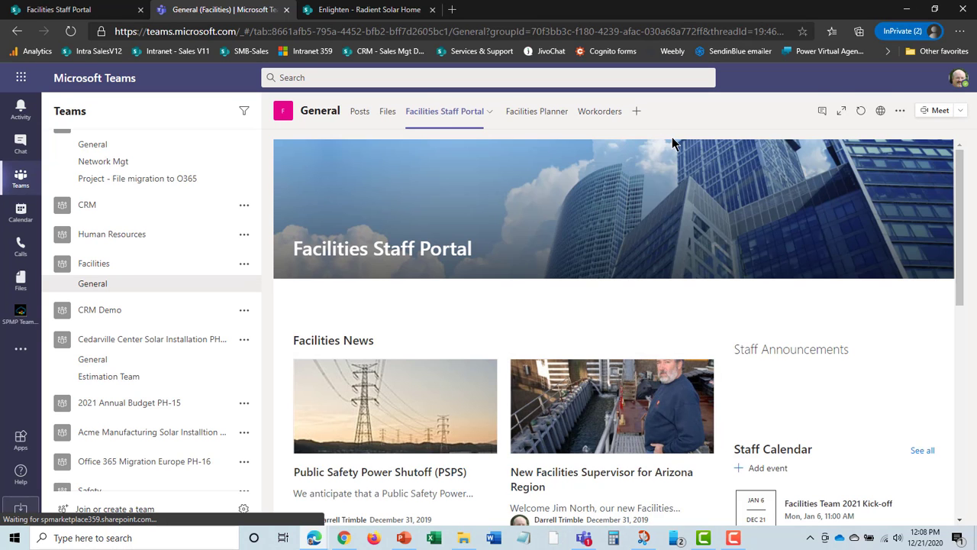
click(614, 115)
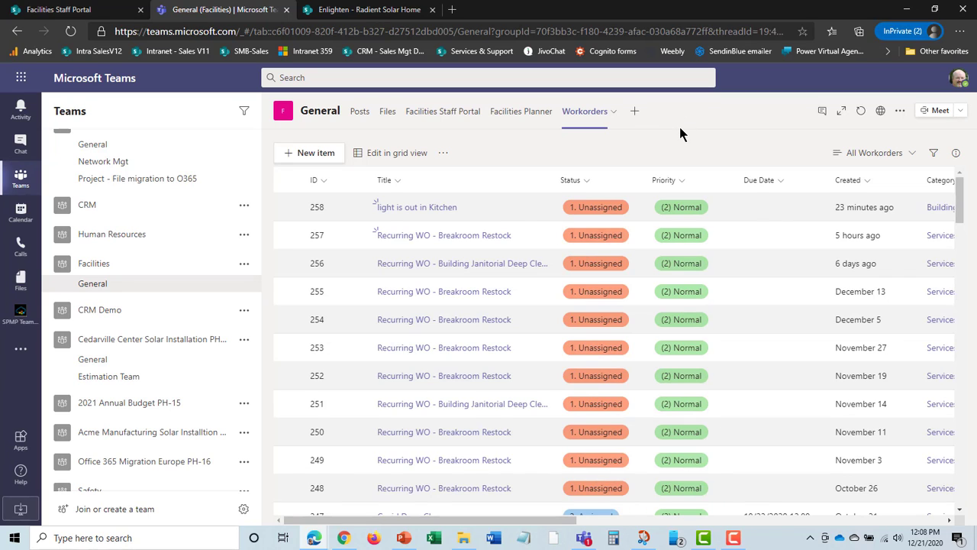
click(532, 117)
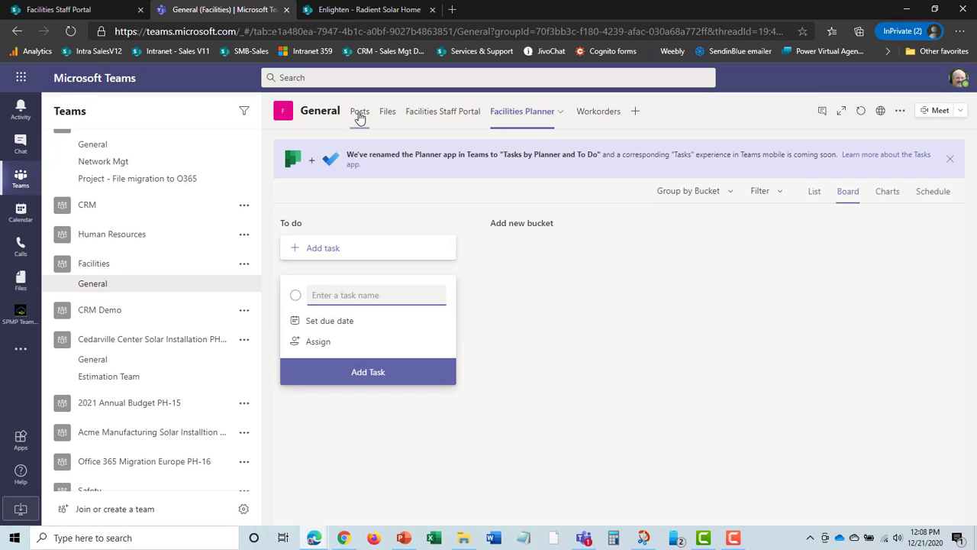
click(360, 112)
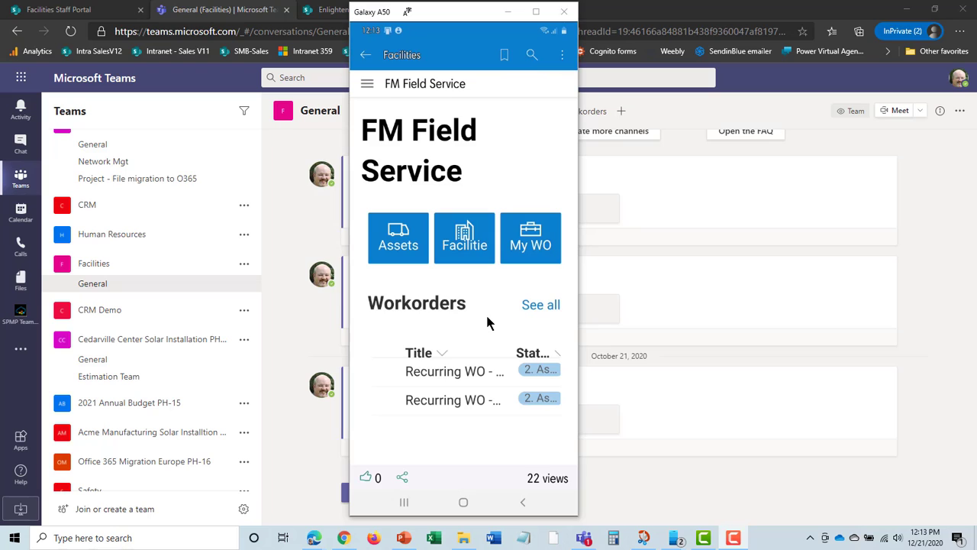
- Scroll the FM Field Service page to find the Recurring WO items under Workorders
scroll(486, 313, down, 1)
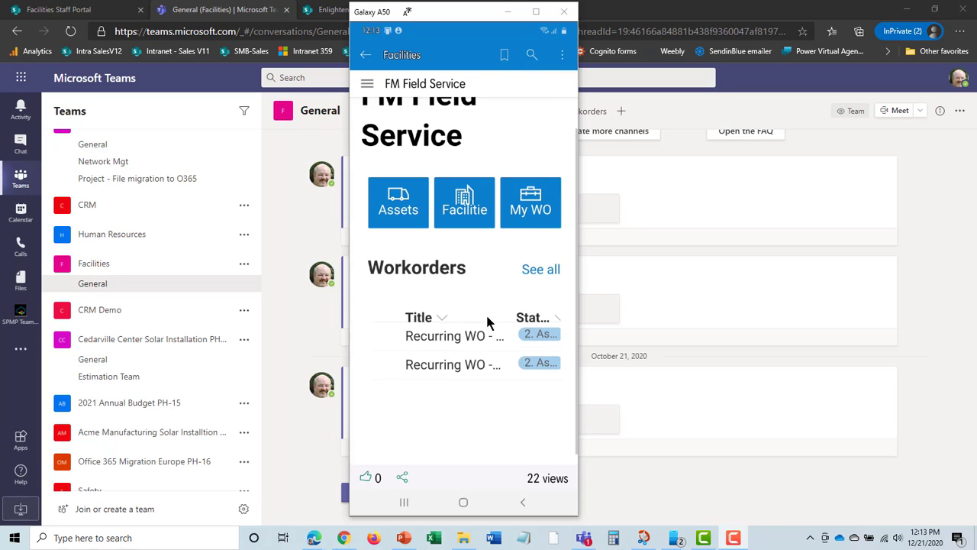
scroll(486, 312, up, 1)
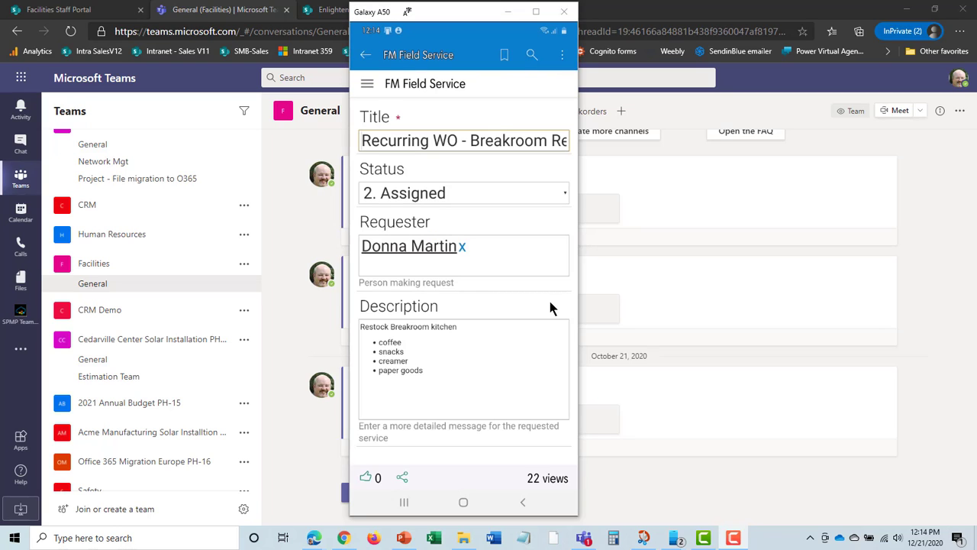
- Scroll the breakroom work order past its facility, asset, assignee and worklog to Save/Cancel
scroll(551, 308, down, 5)
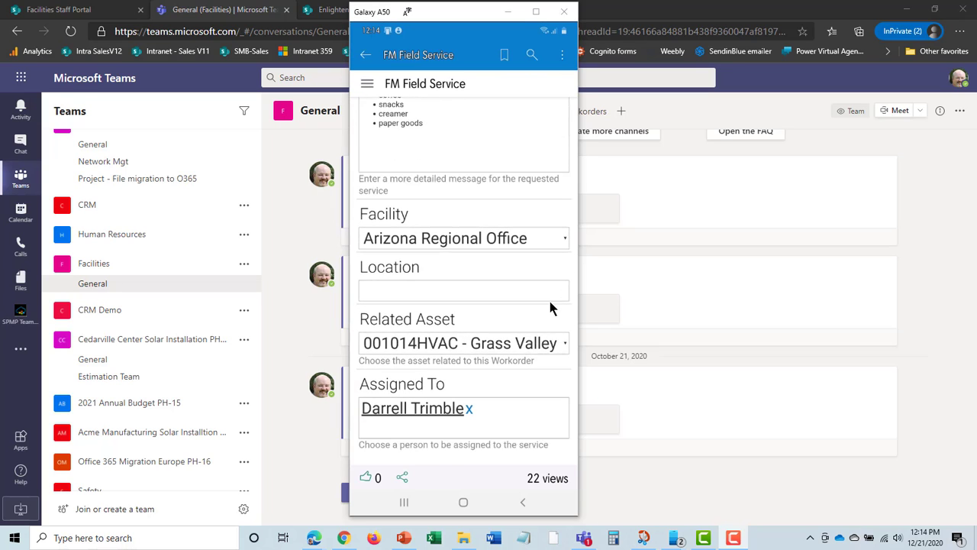
scroll(551, 308, down, 2)
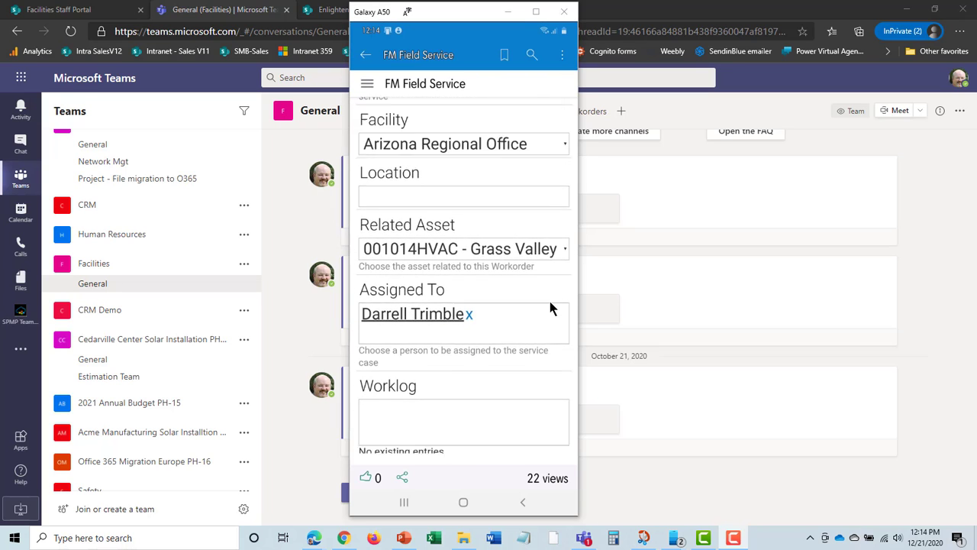
scroll(551, 308, up, 5)
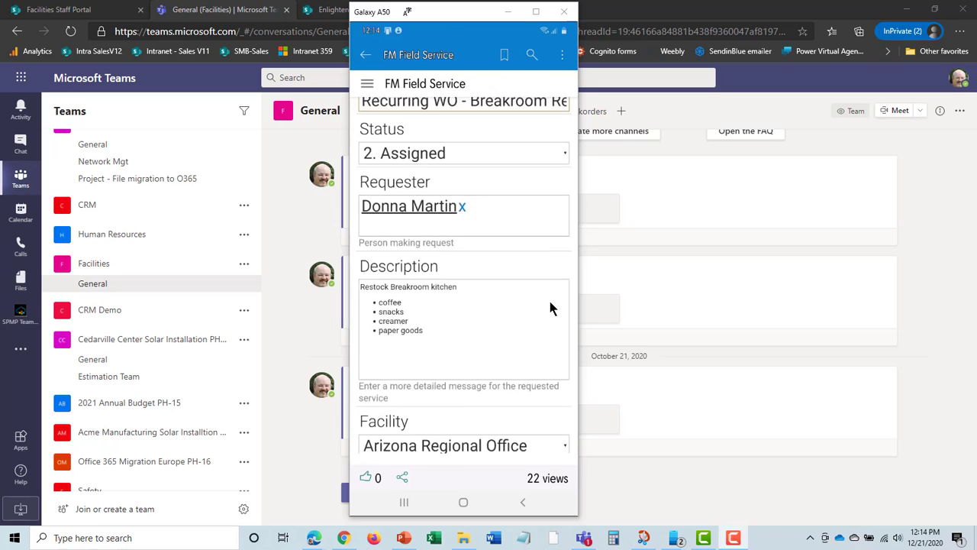
scroll(552, 308, down, 3)
scroll(551, 307, down, 3)
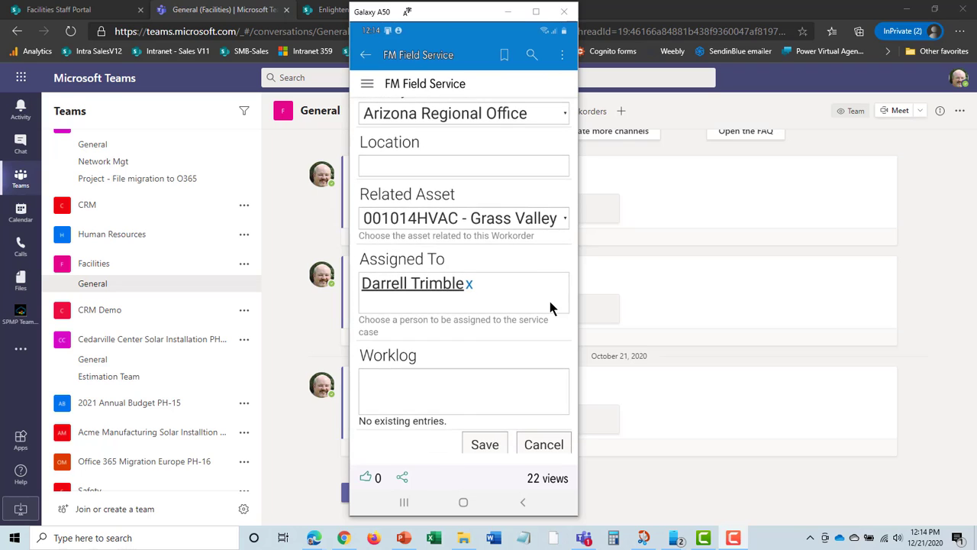